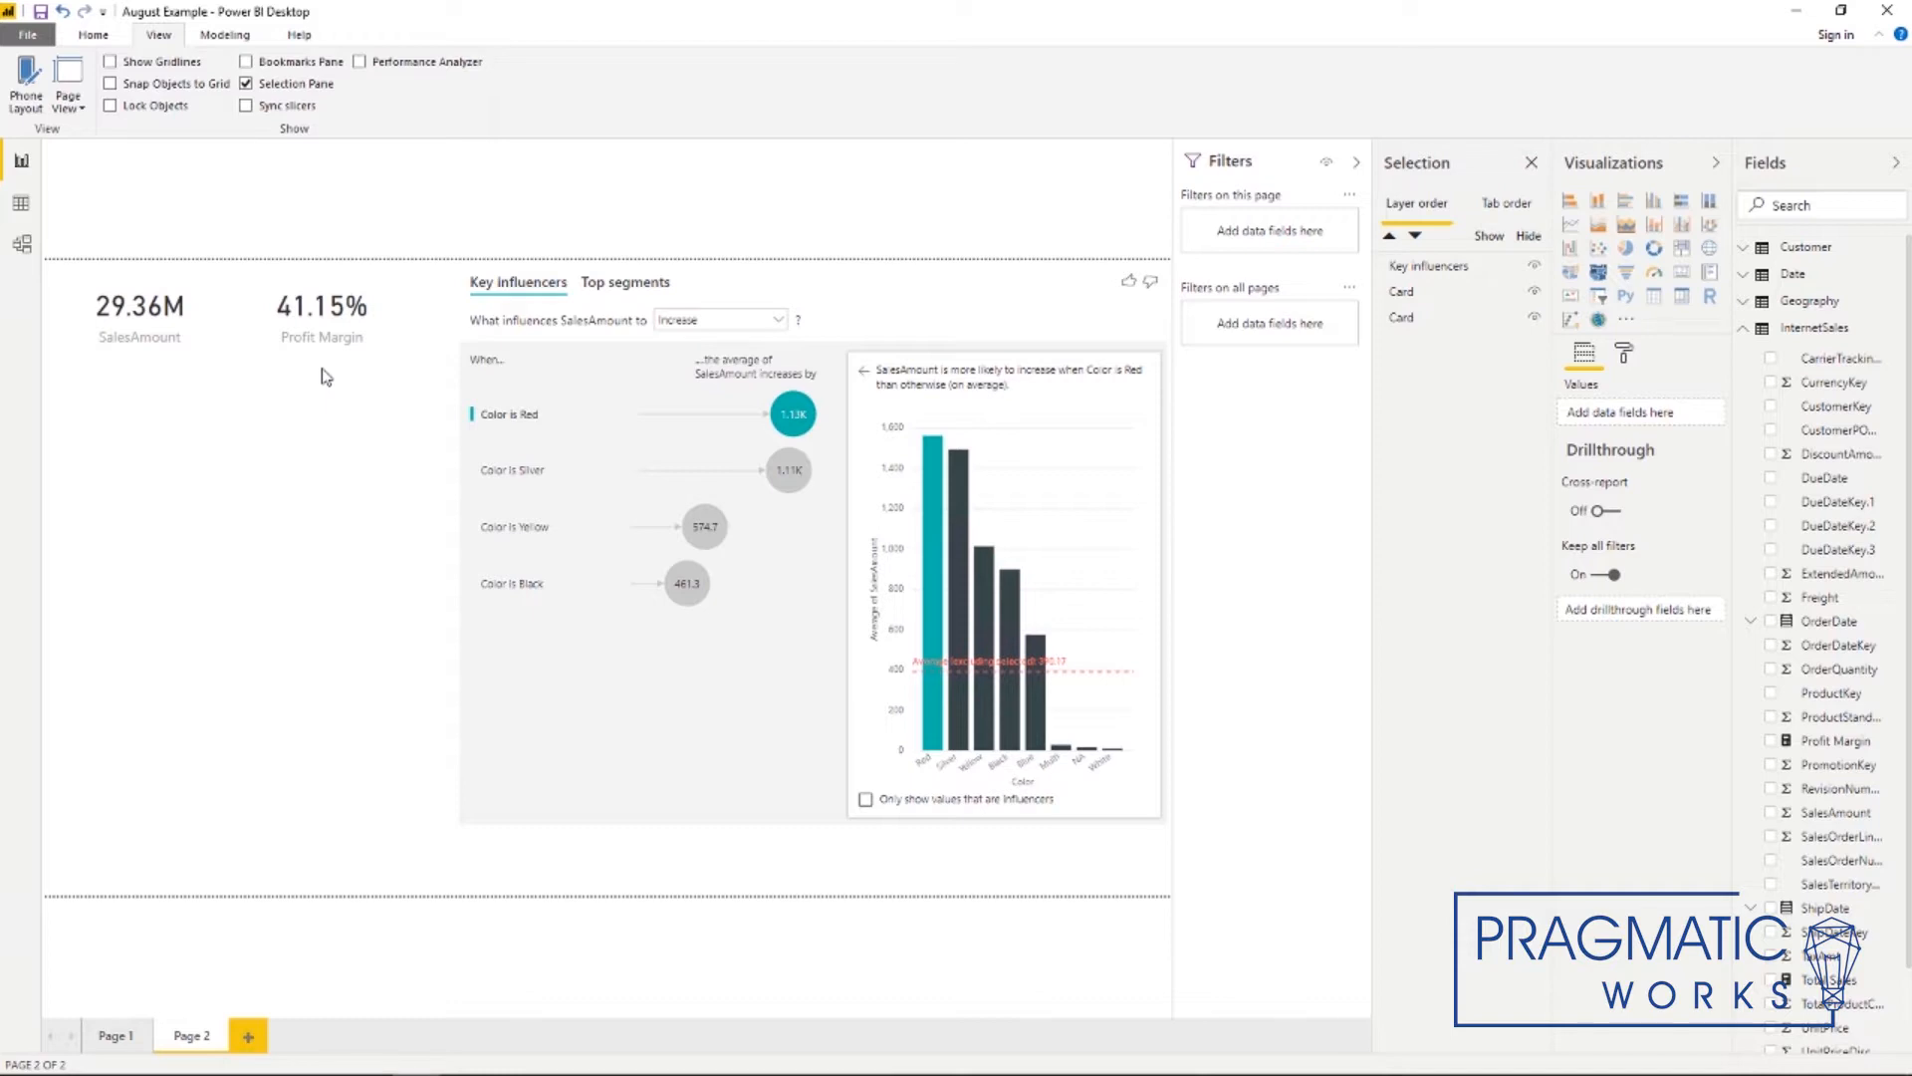
Group the SalesAmount and Profit Margin cards together
click(189, 367)
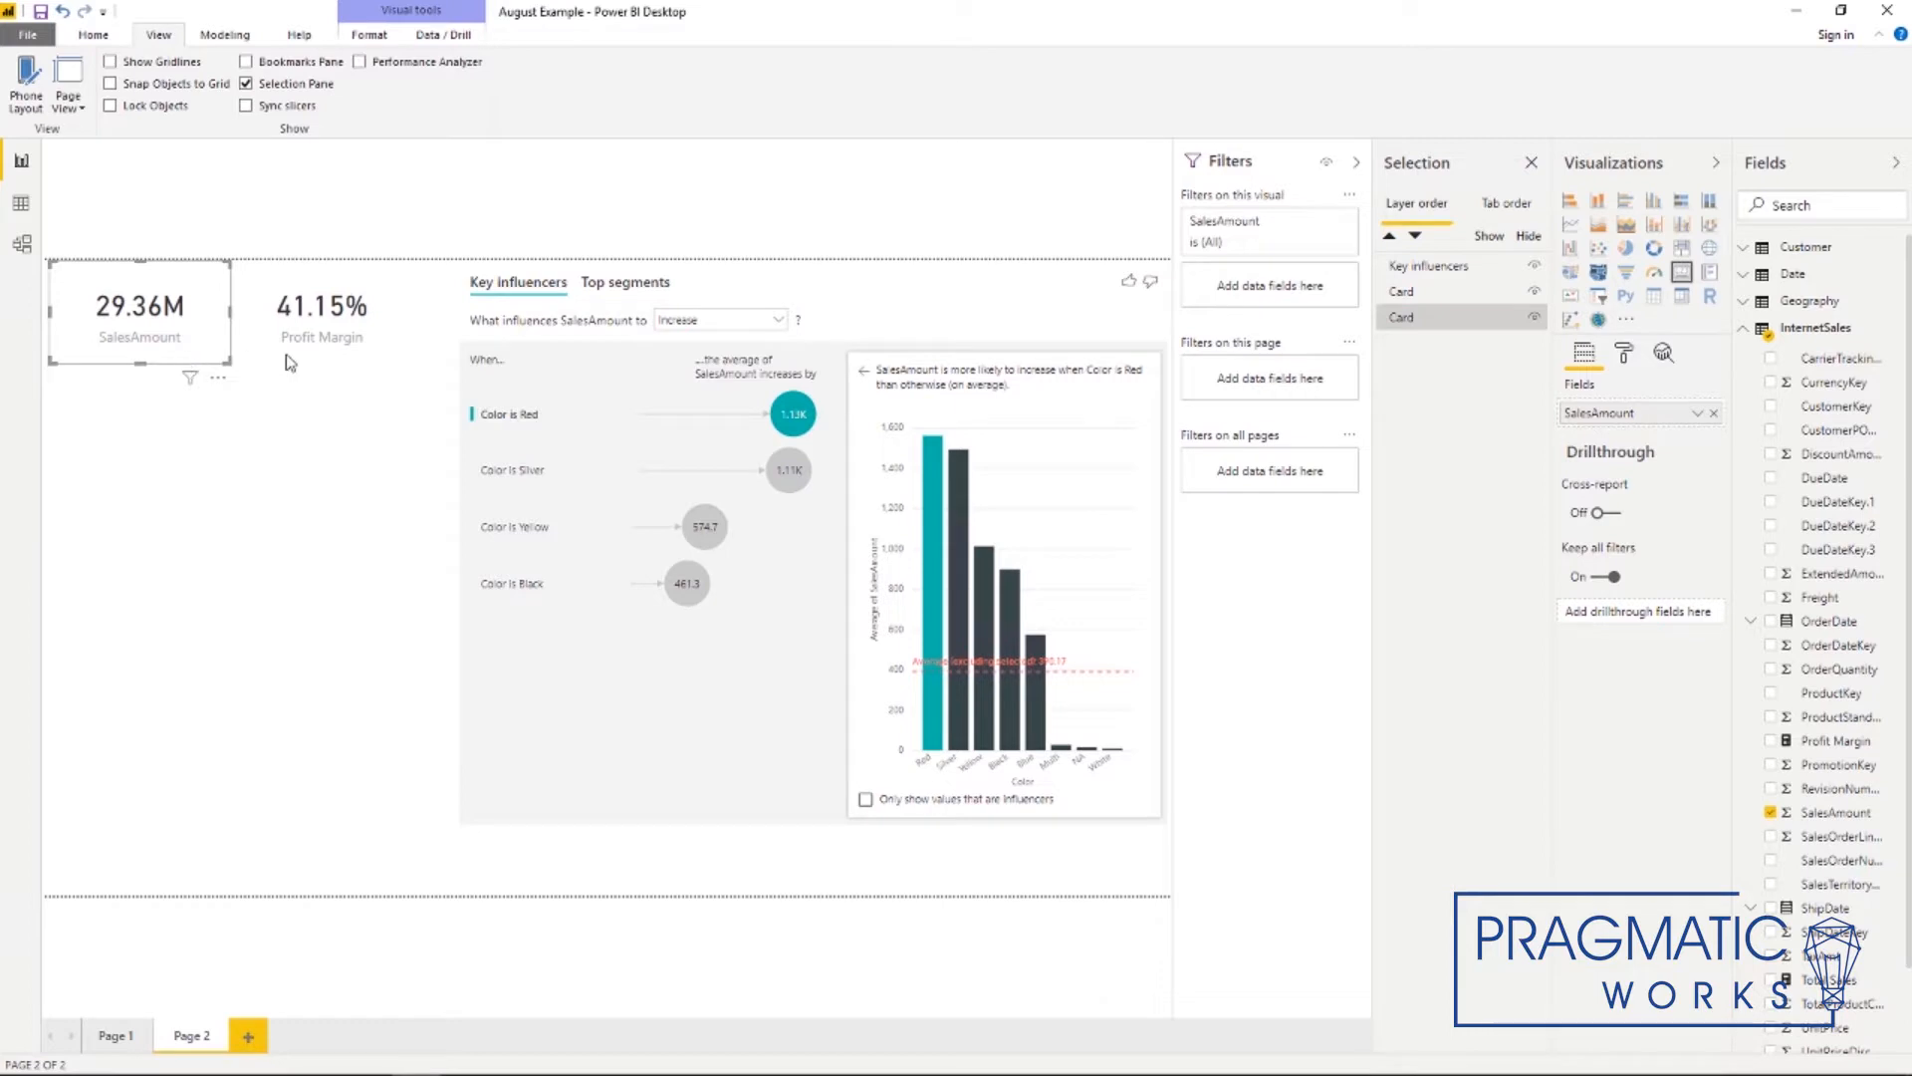
click(388, 292)
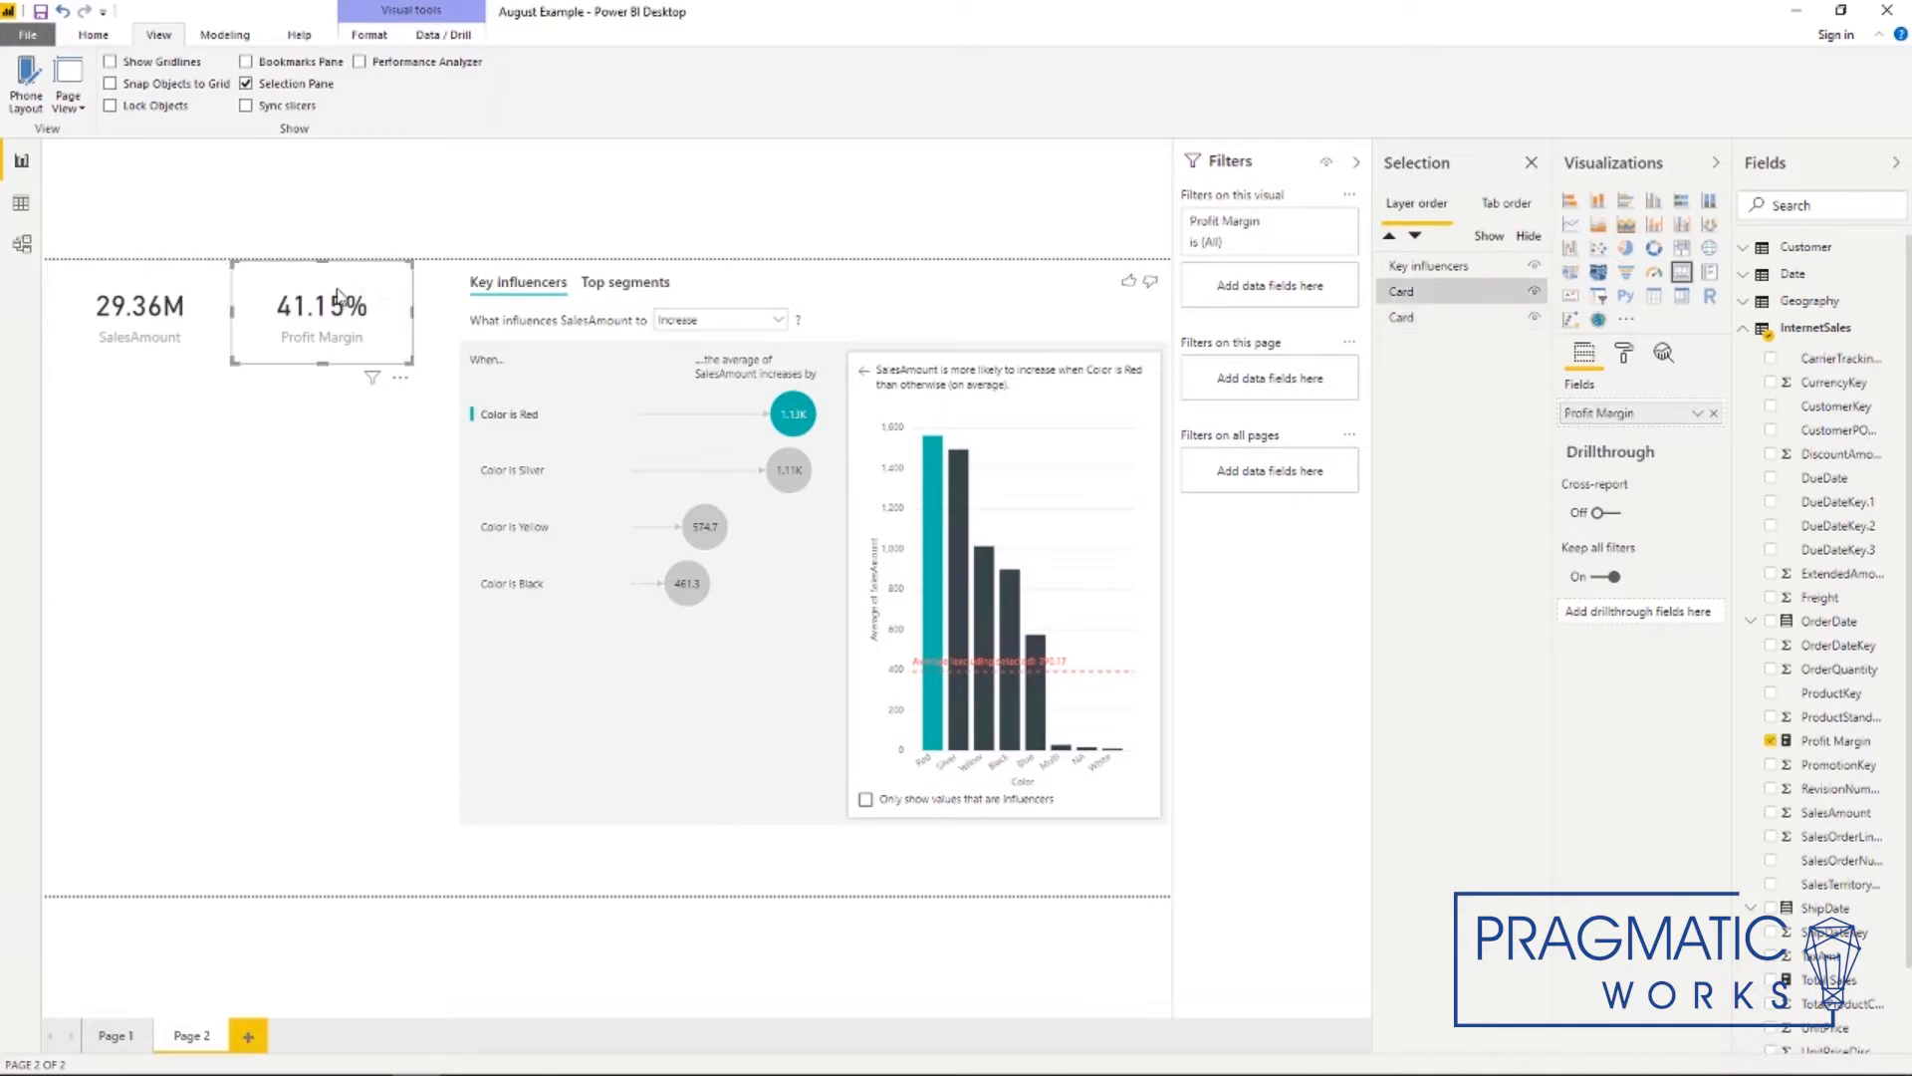
ctrl+click(184, 294)
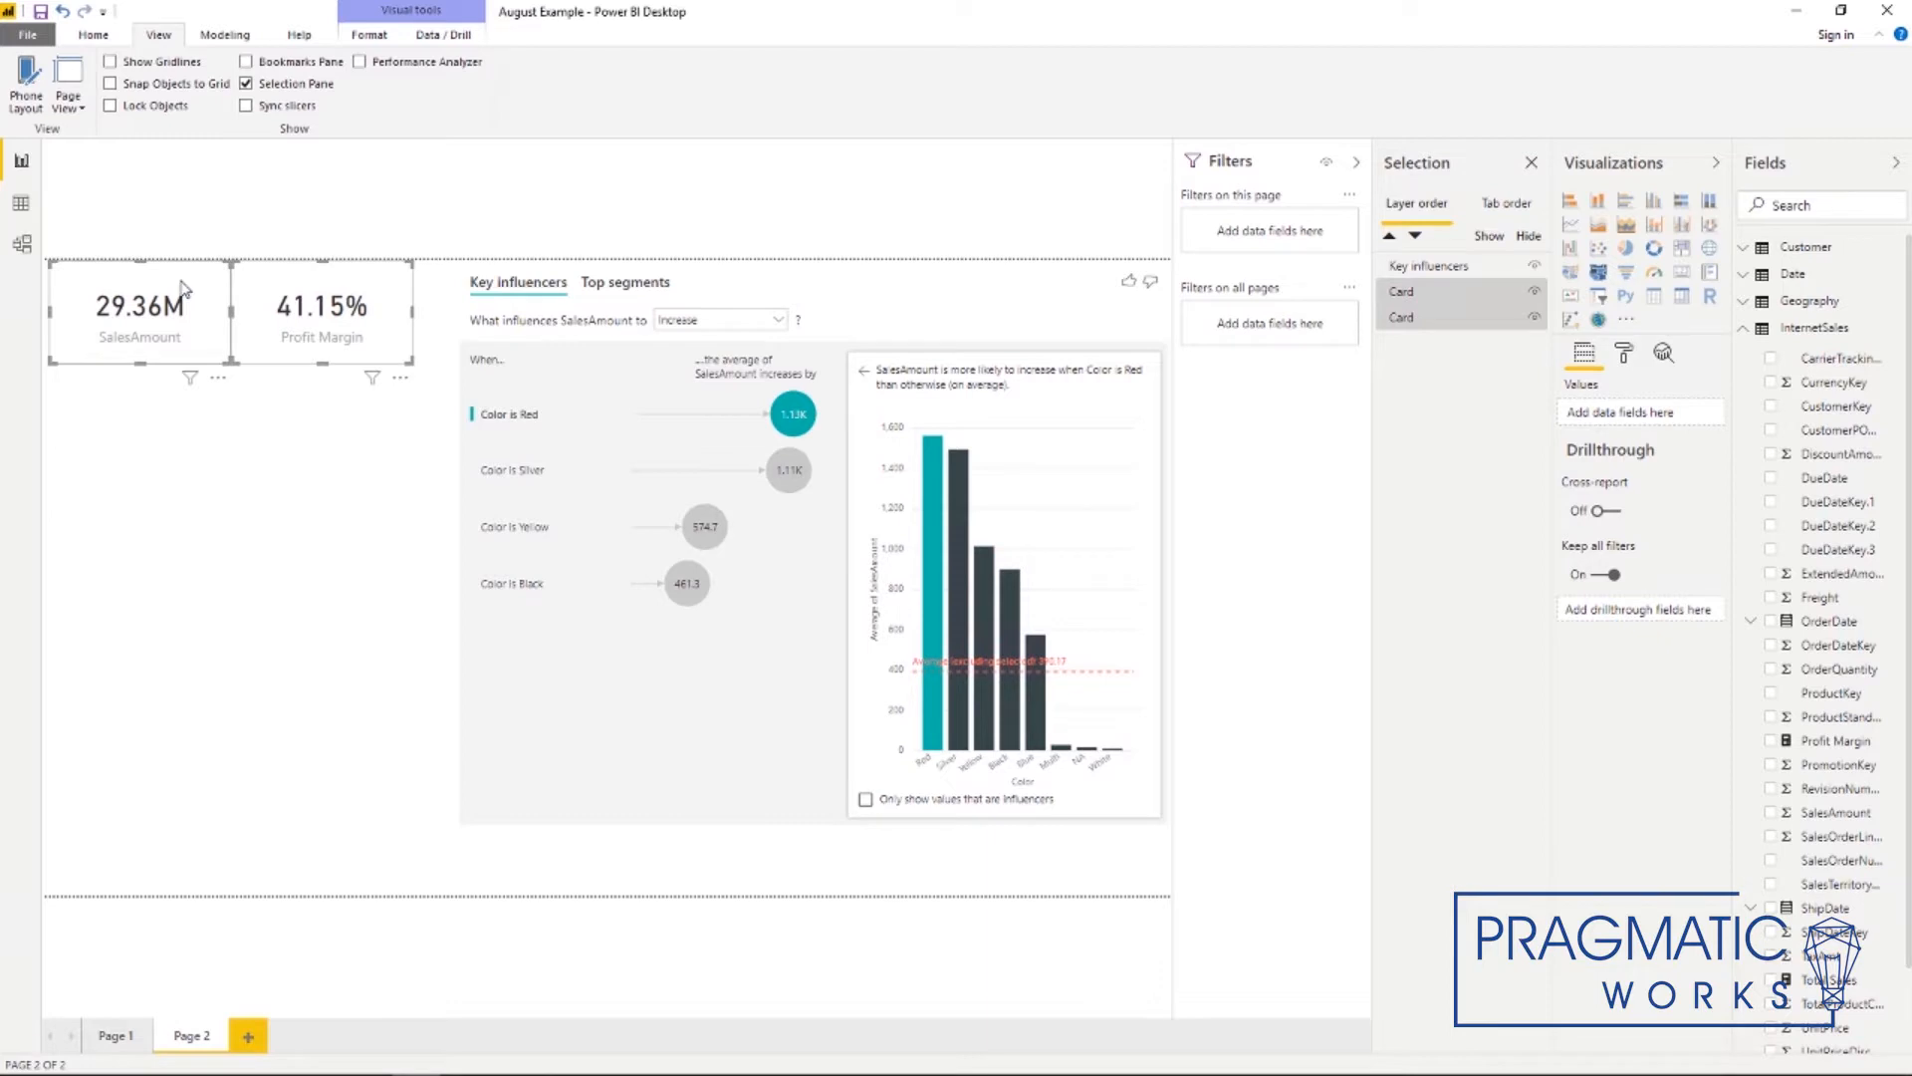
right_click(184, 289)
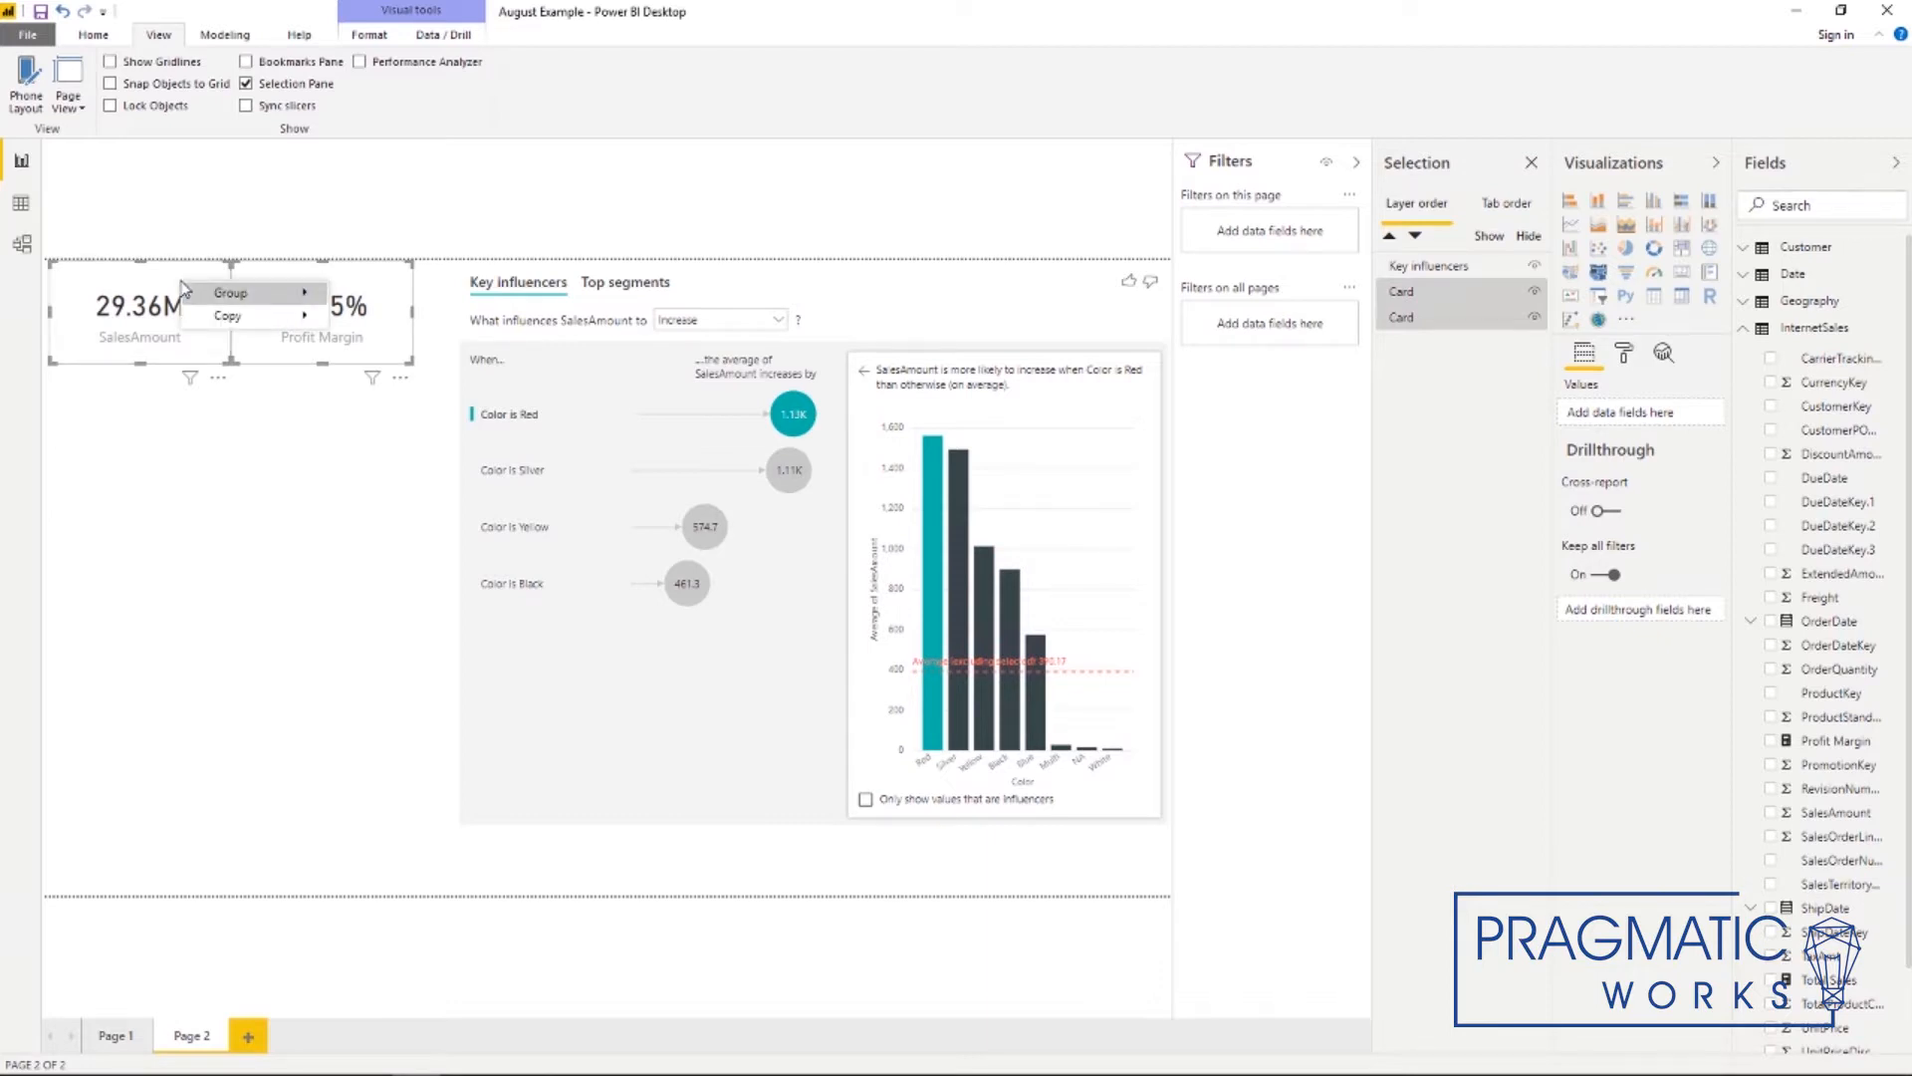
mouse_move(249, 293)
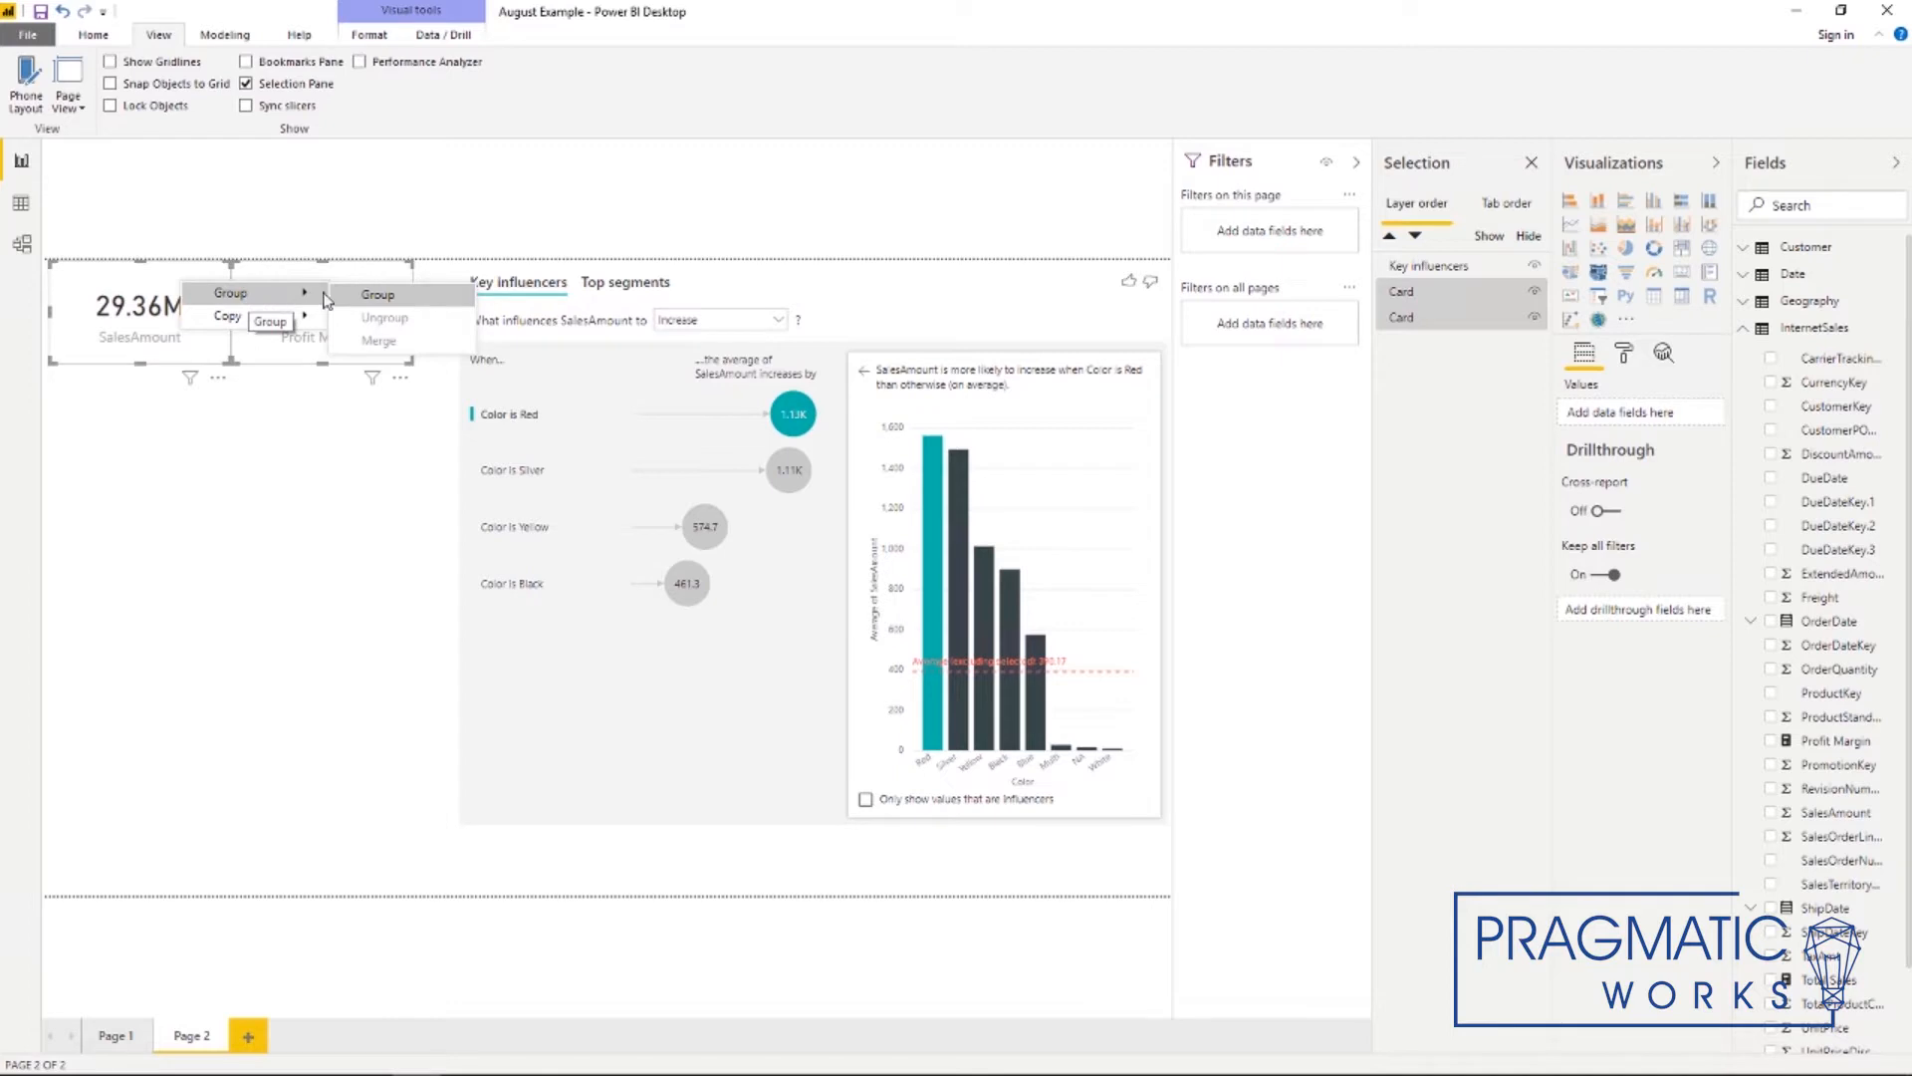
click(385, 297)
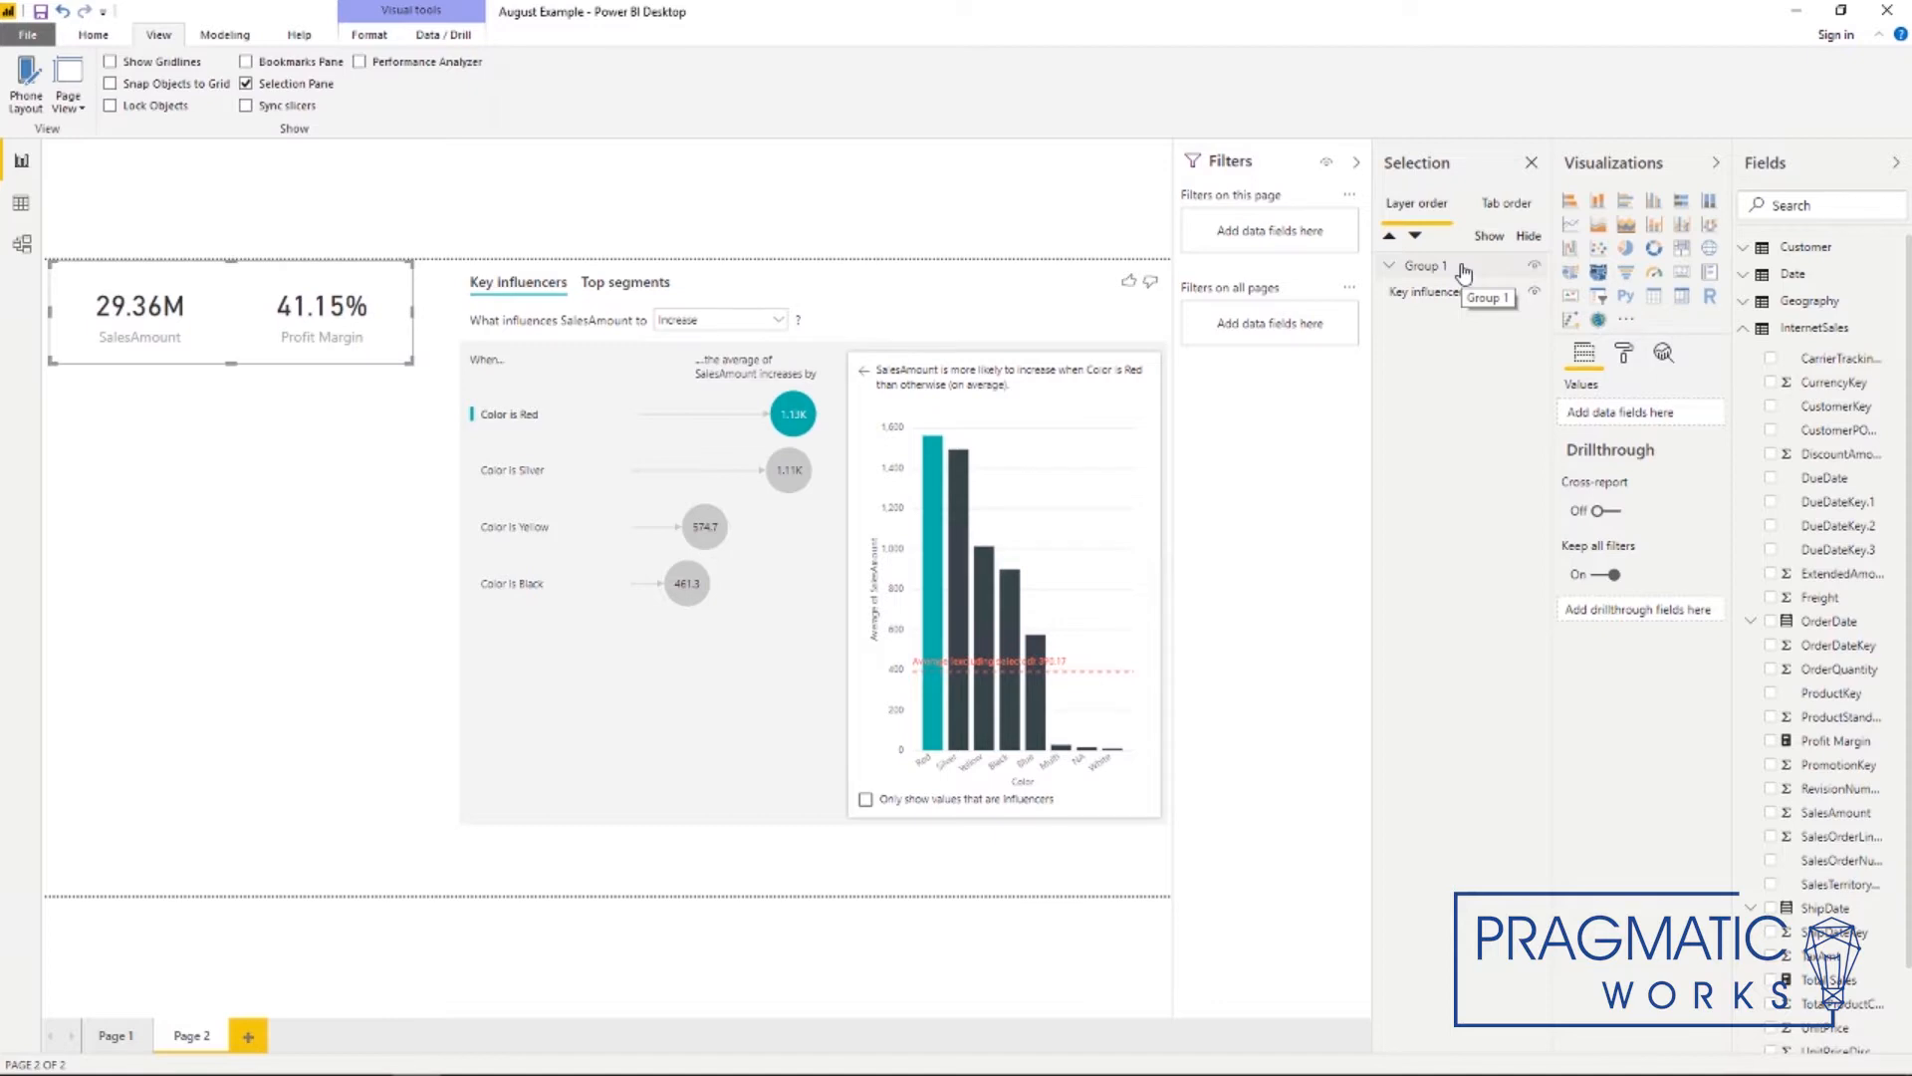
Expand Group 1 in the layer order, hide the whole group and show it again
click(1390, 266)
click(1531, 268)
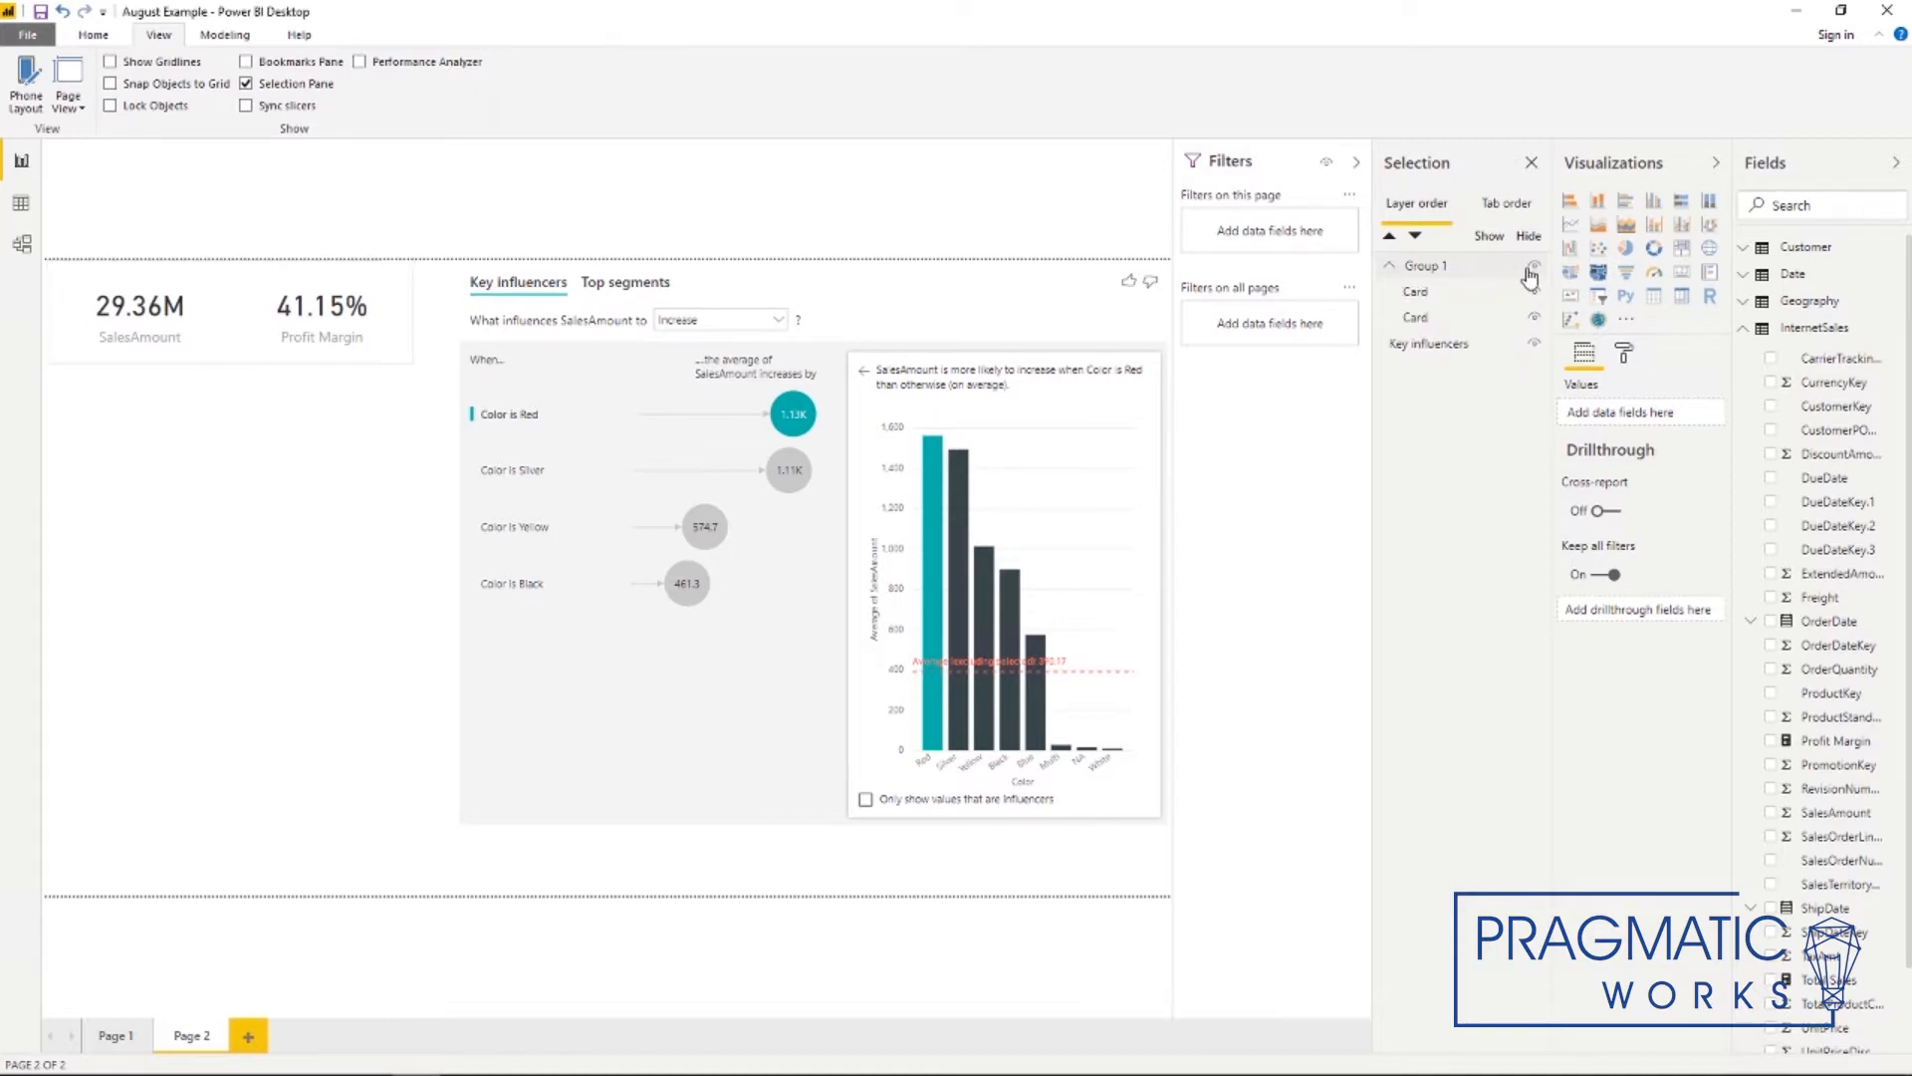
click(1534, 269)
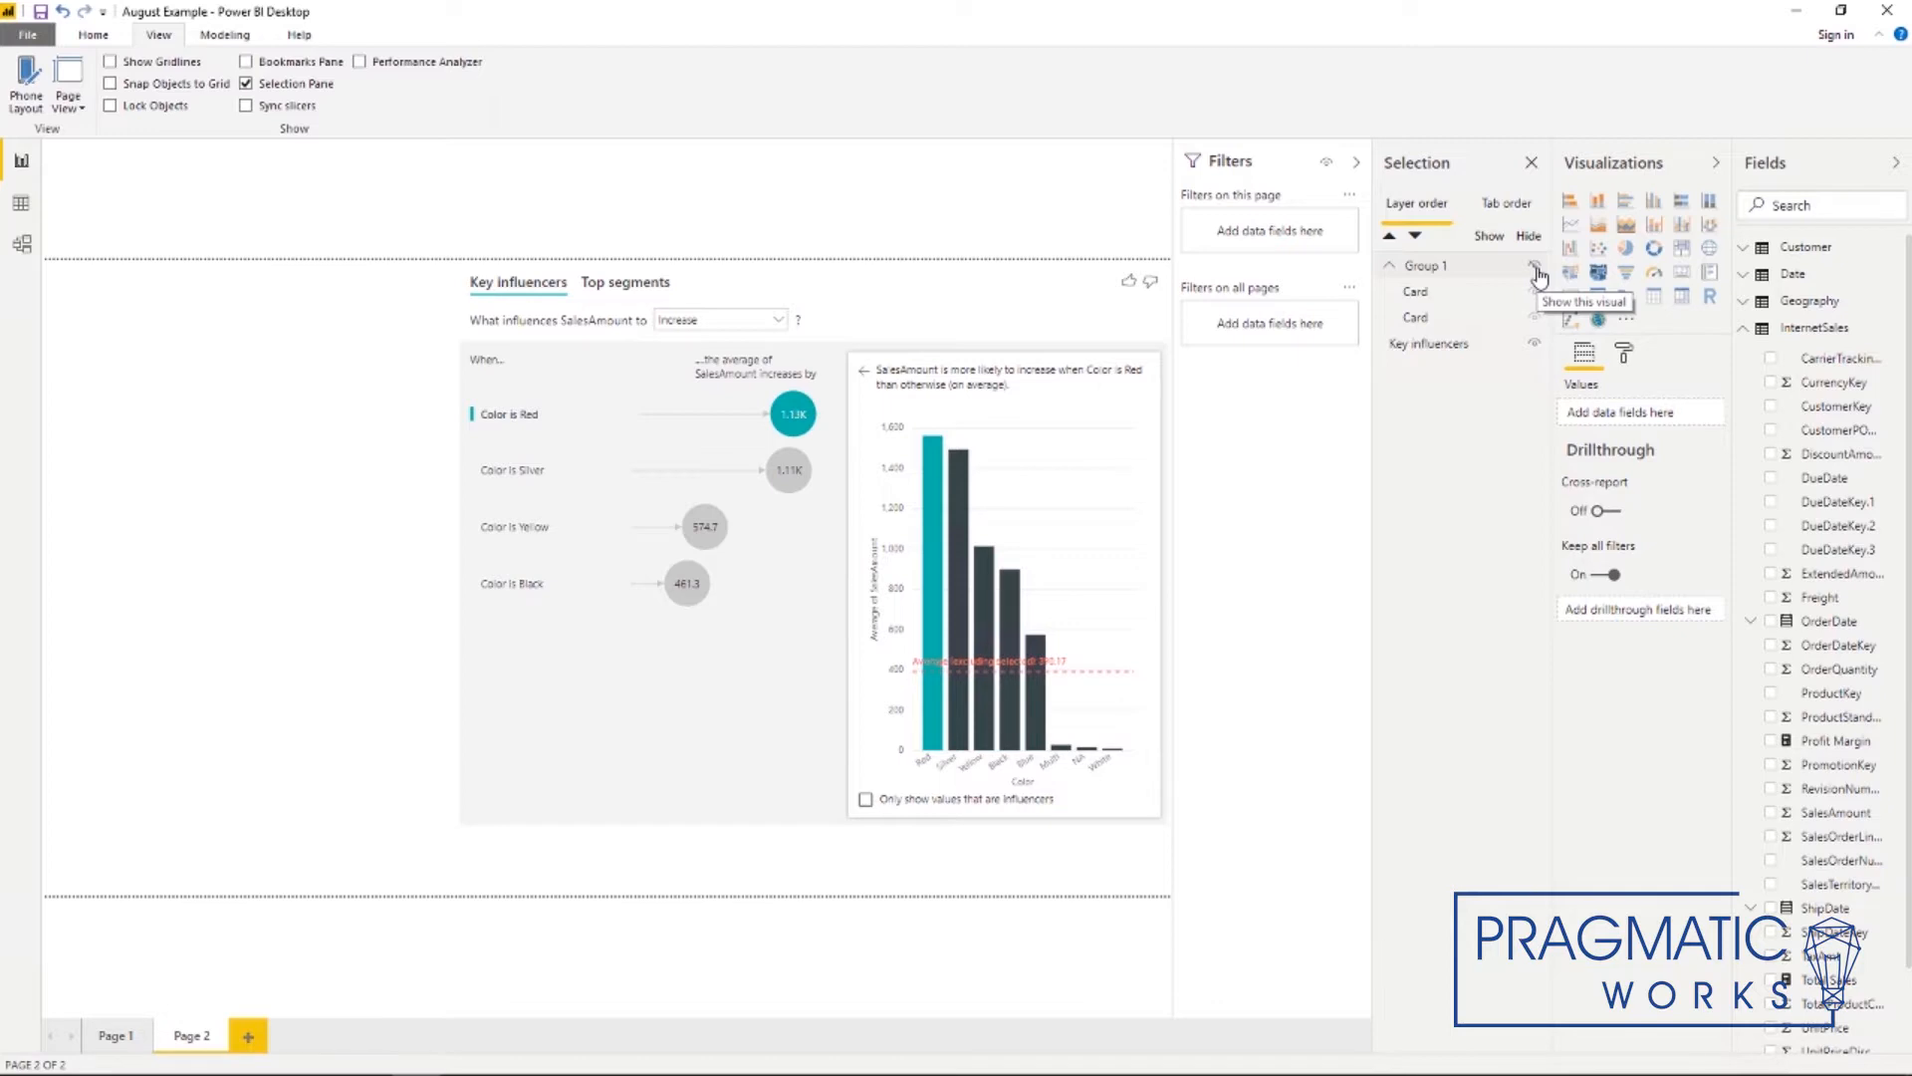
click(1536, 268)
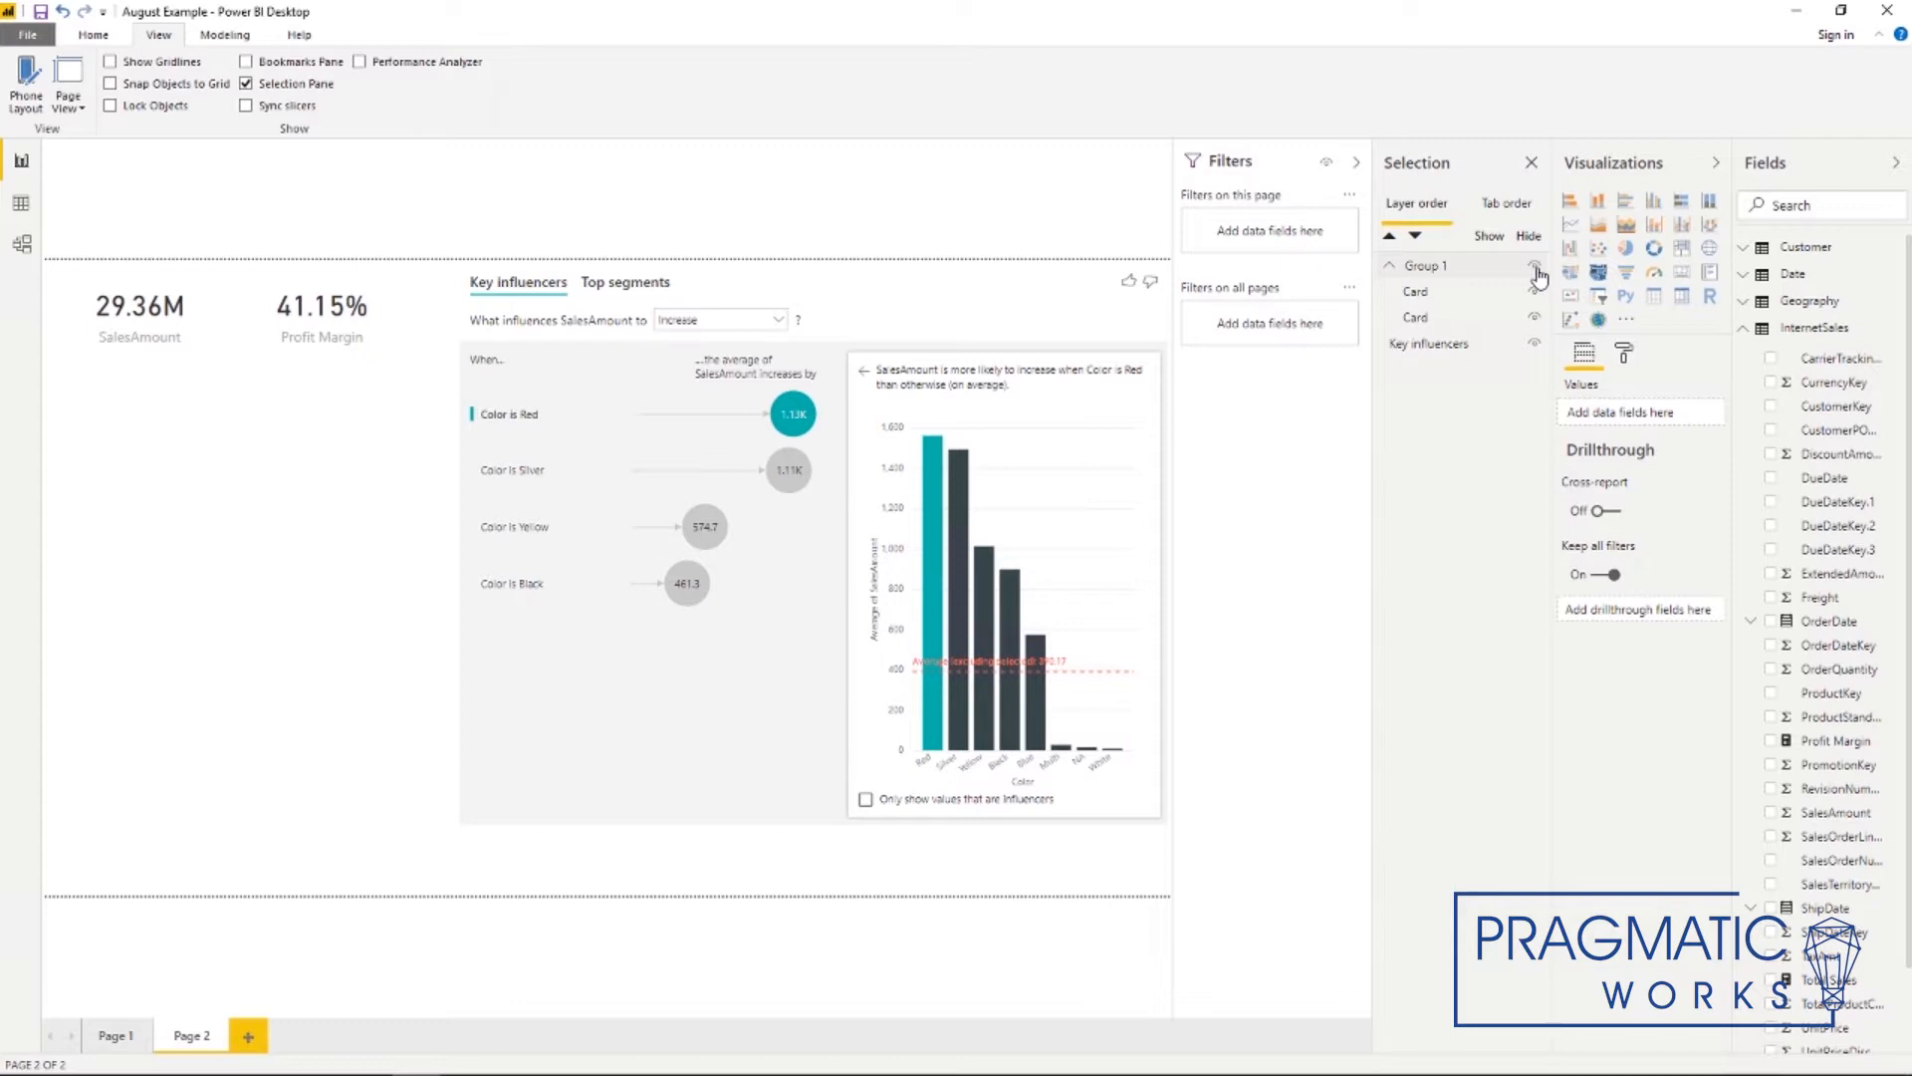
Move Group 1 with both cards slightly down and left on the page
click(1451, 269)
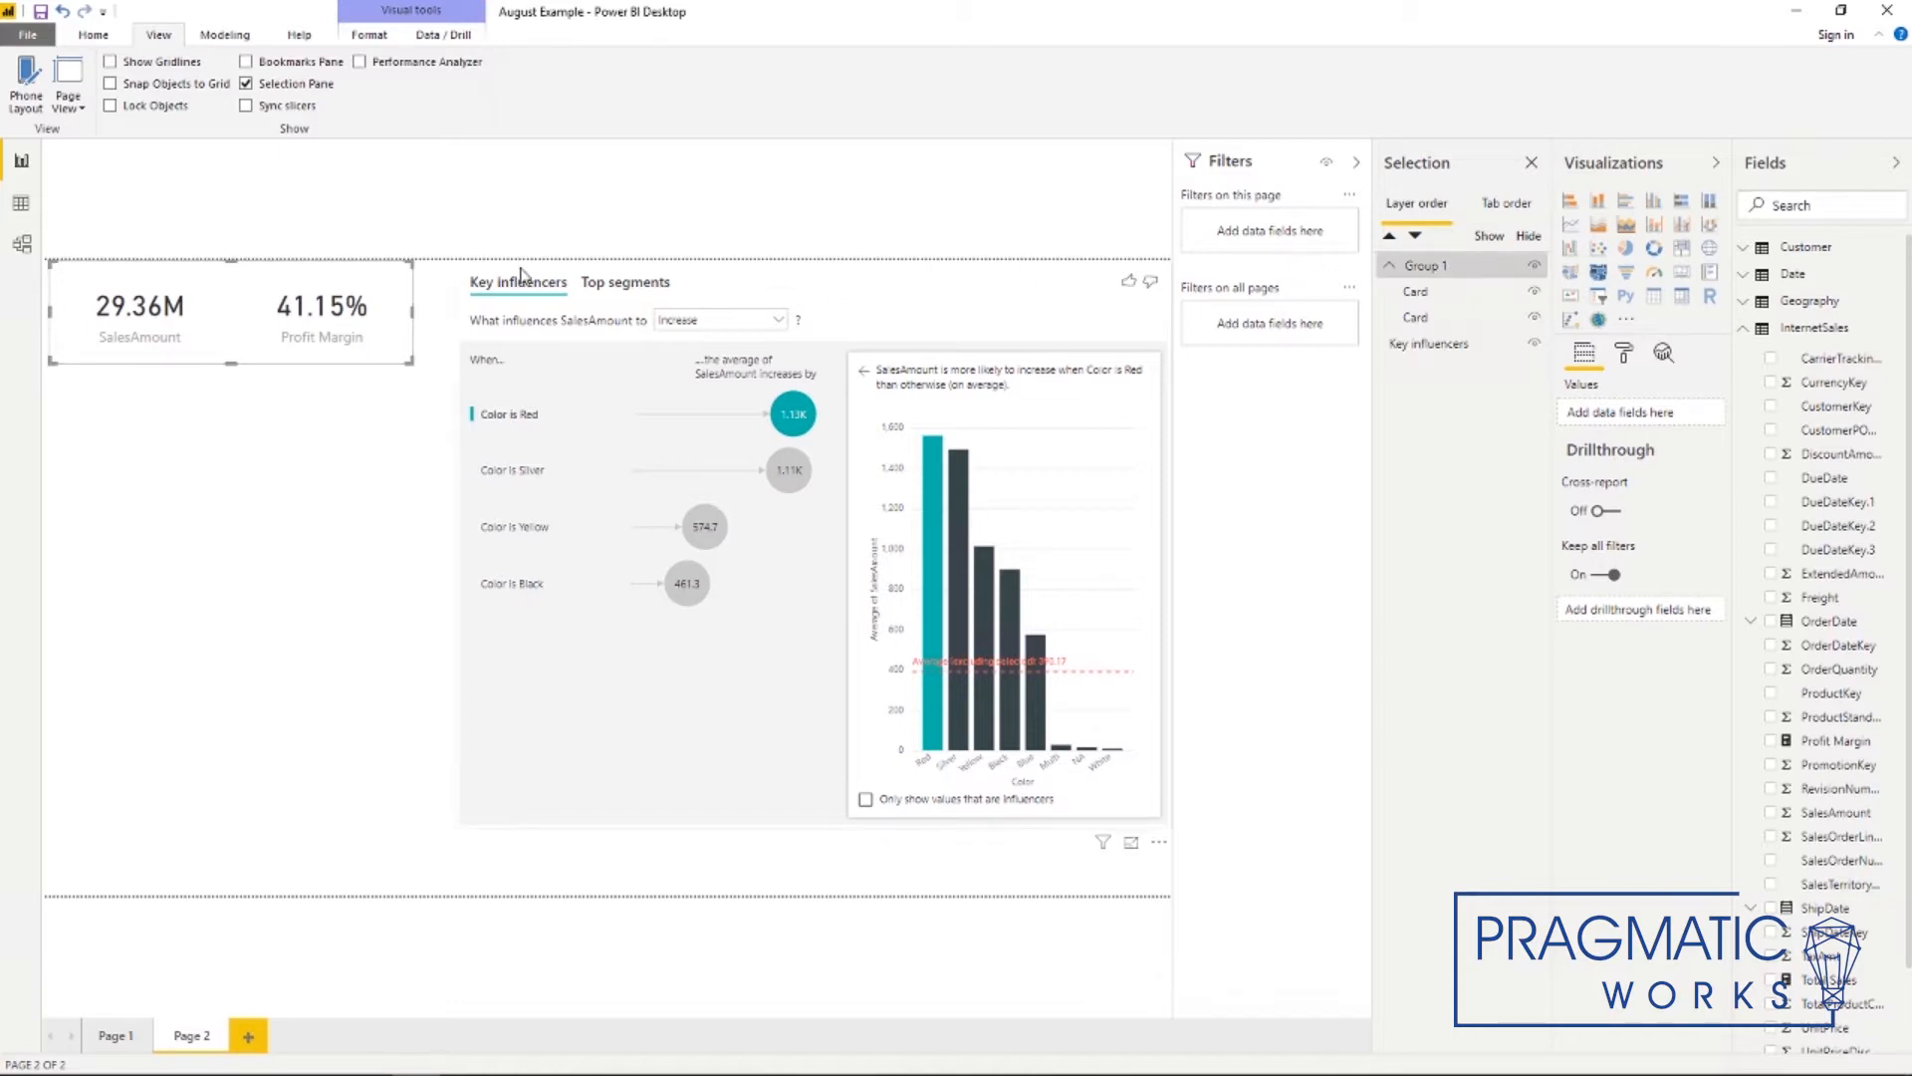
mouse_move(257, 371)
mouse_down()
mouse_move(375, 529)
mouse_move(418, 512)
mouse_move(375, 529)
mouse_move(255, 343)
mouse_up()
click(255, 343)
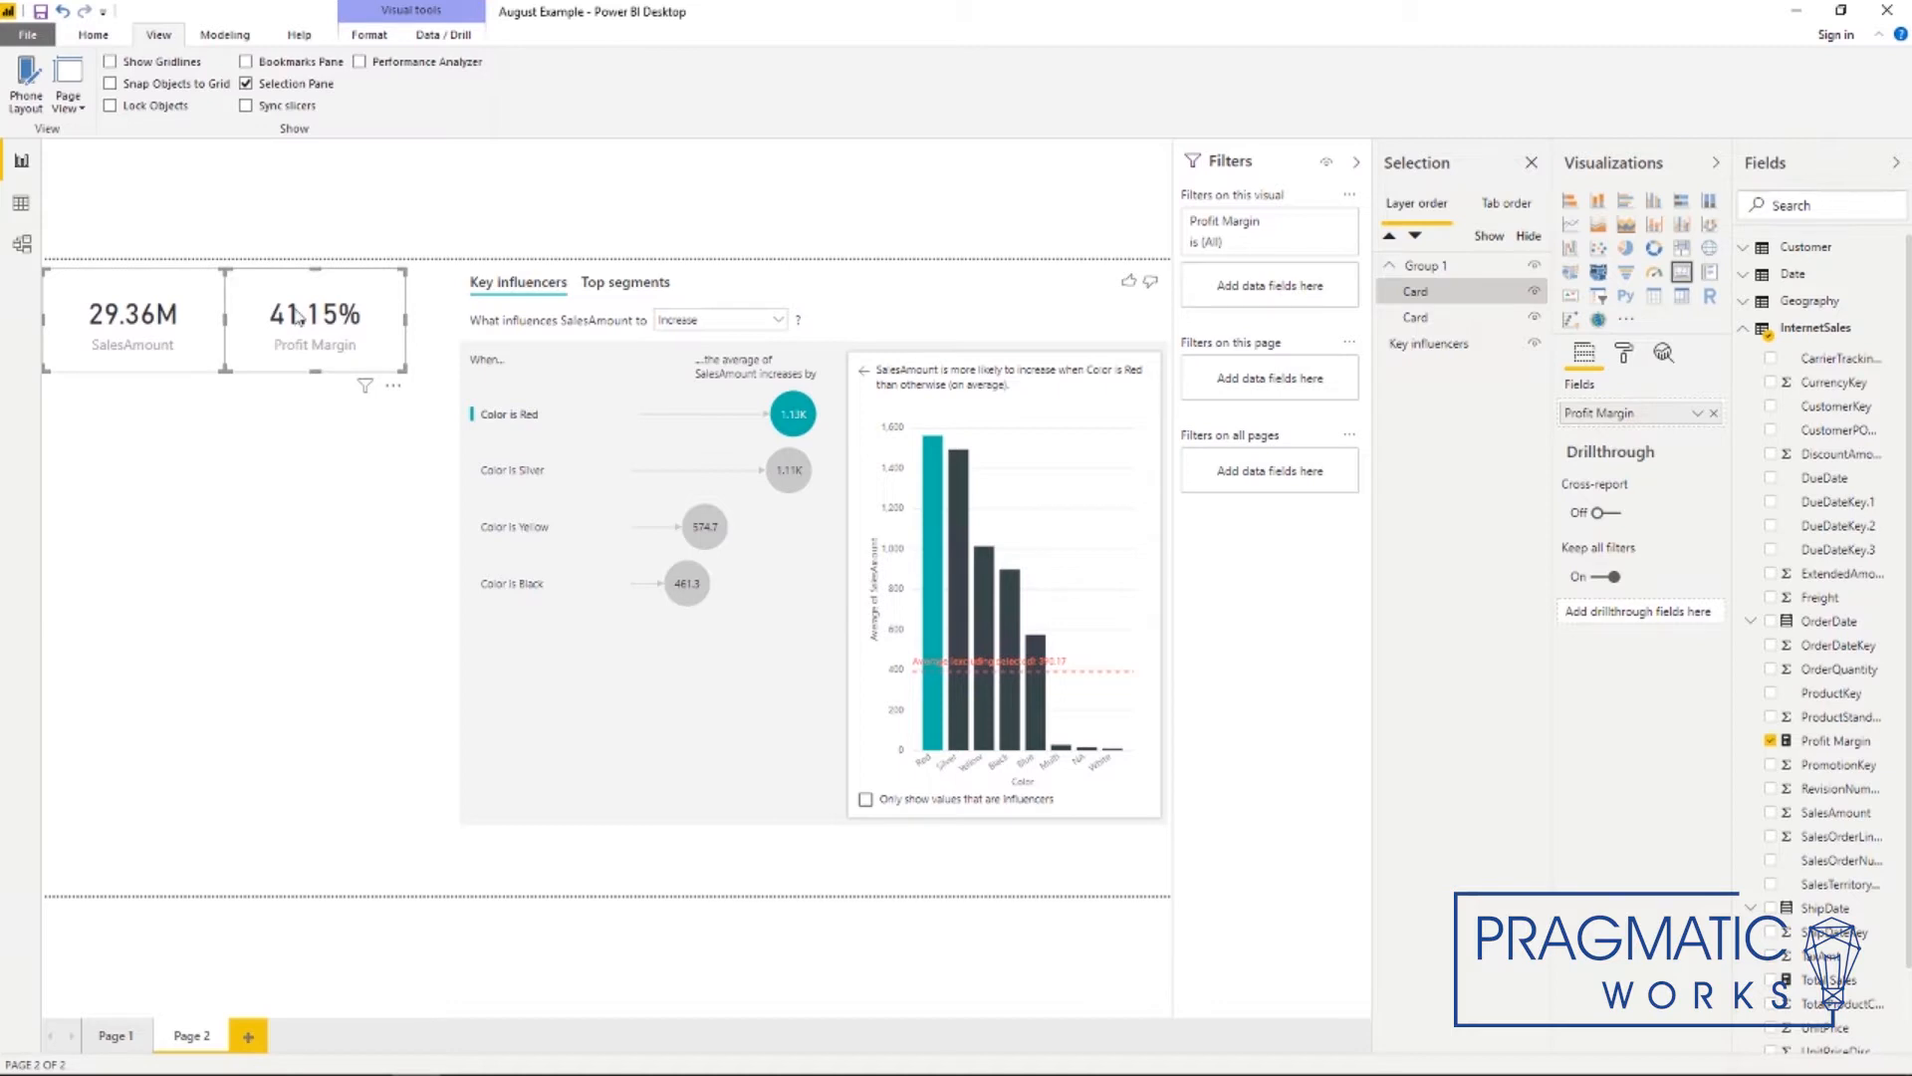
Move only the SalesAmount card within Group 1 well below the Profit Margin card
click(231, 463)
click(210, 346)
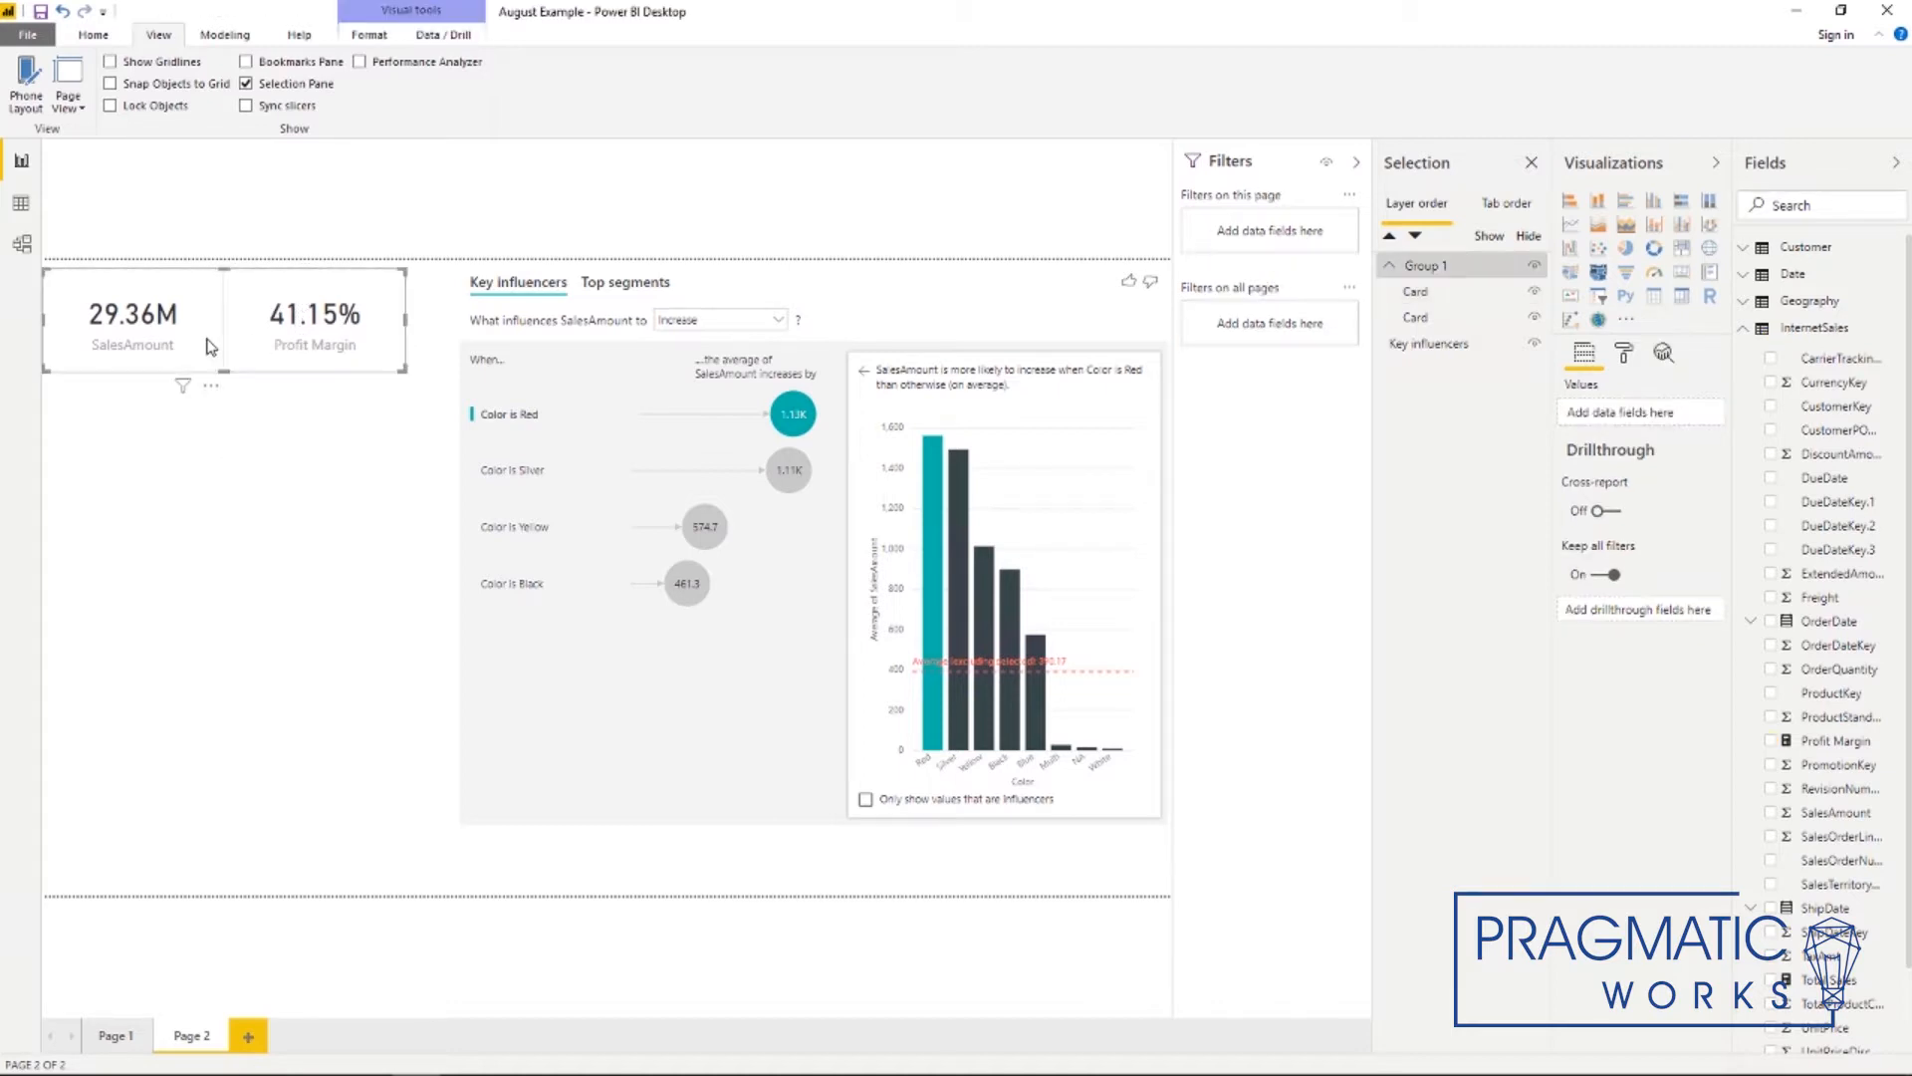
drag(197, 329, 167, 596)
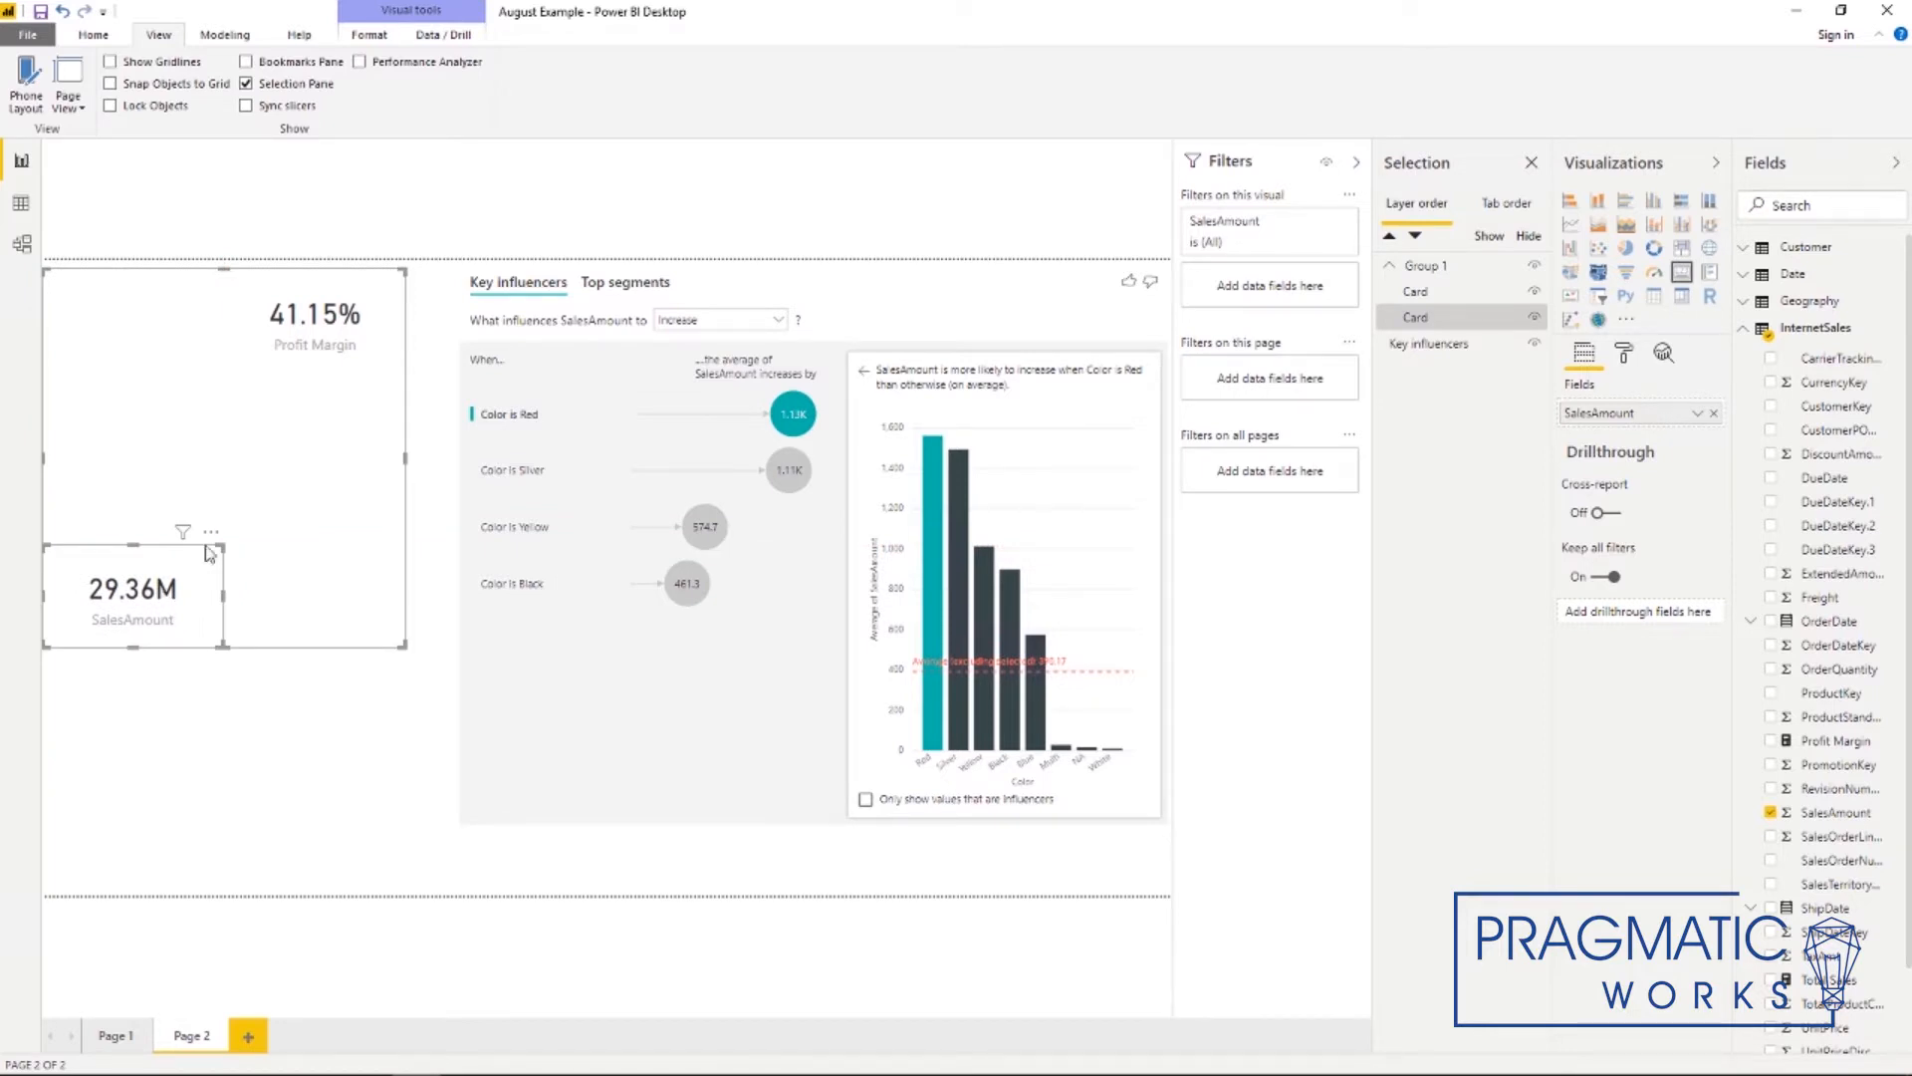
click(333, 491)
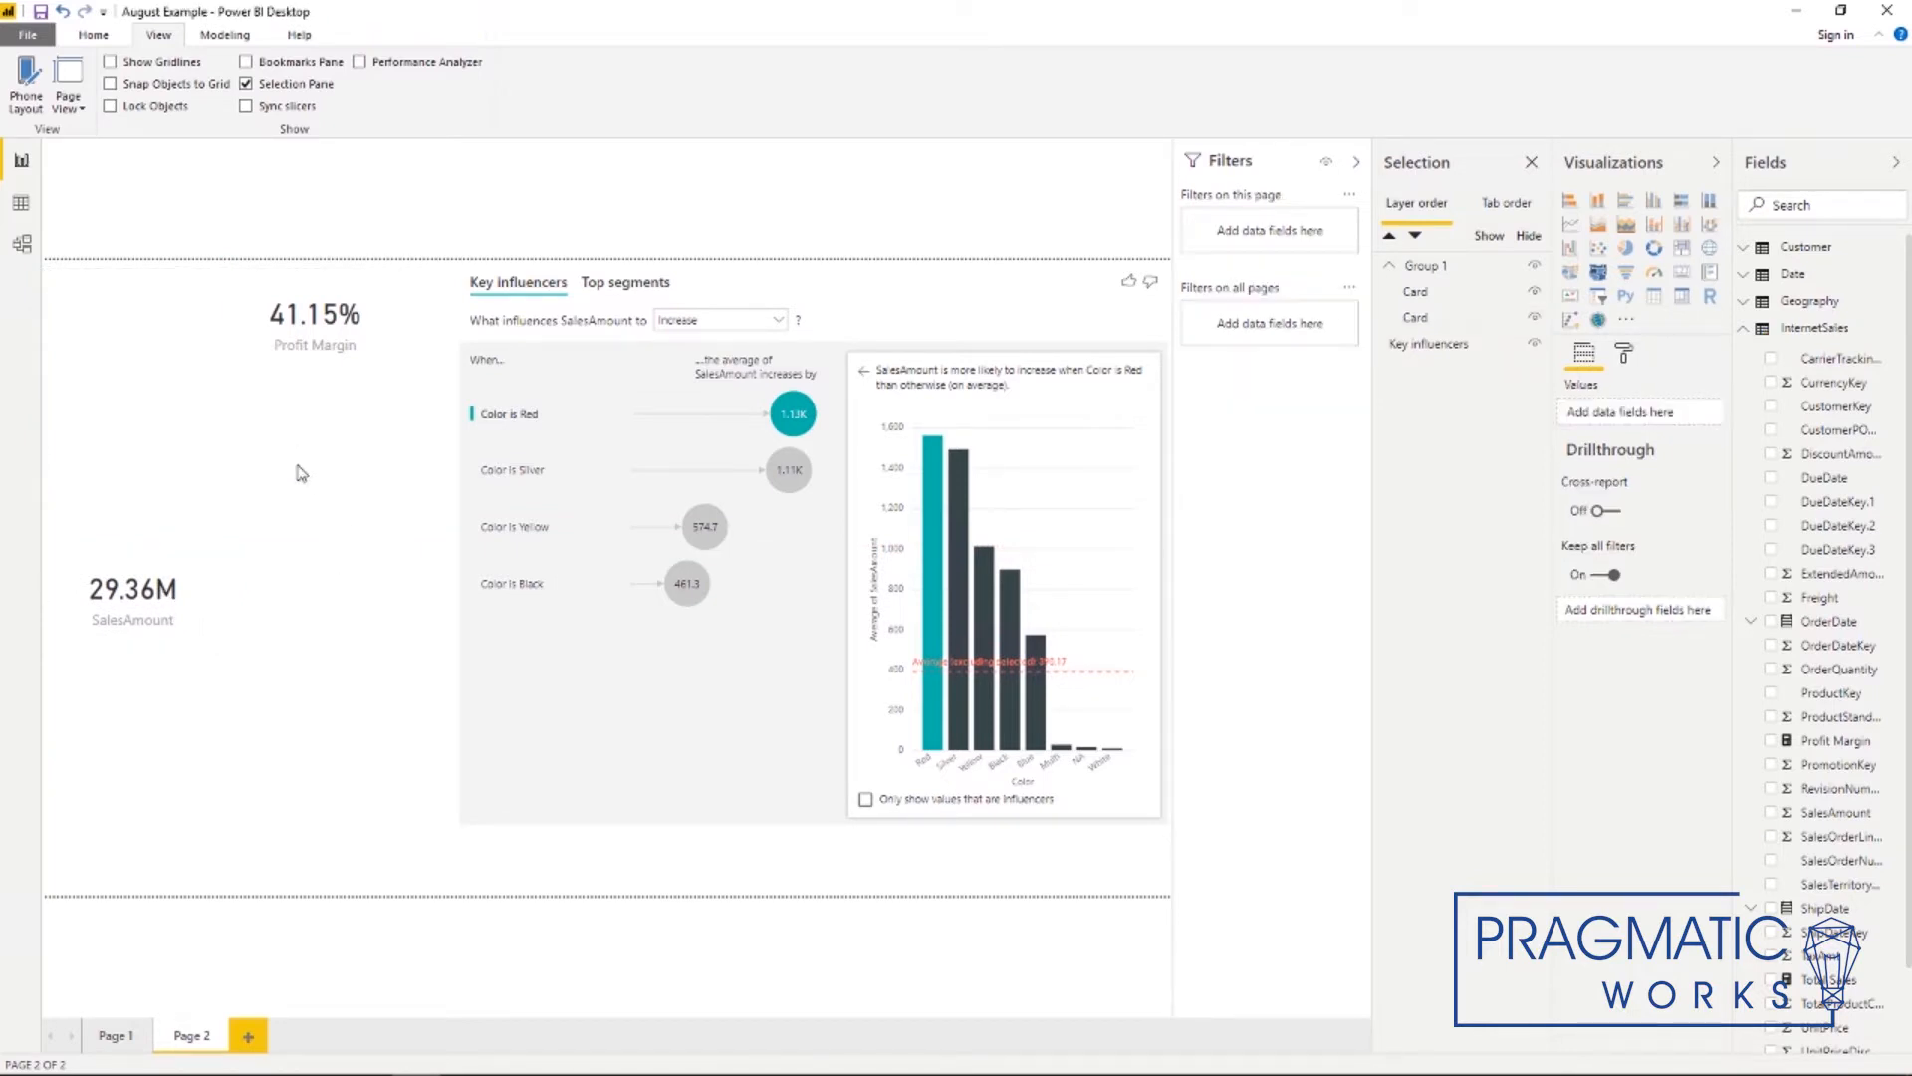
Move the SalesAmount card back up beside the Profit Margin card, with both cards along the page's upper edge
click(151, 568)
drag(152, 573, 127, 283)
click(110, 582)
click(112, 586)
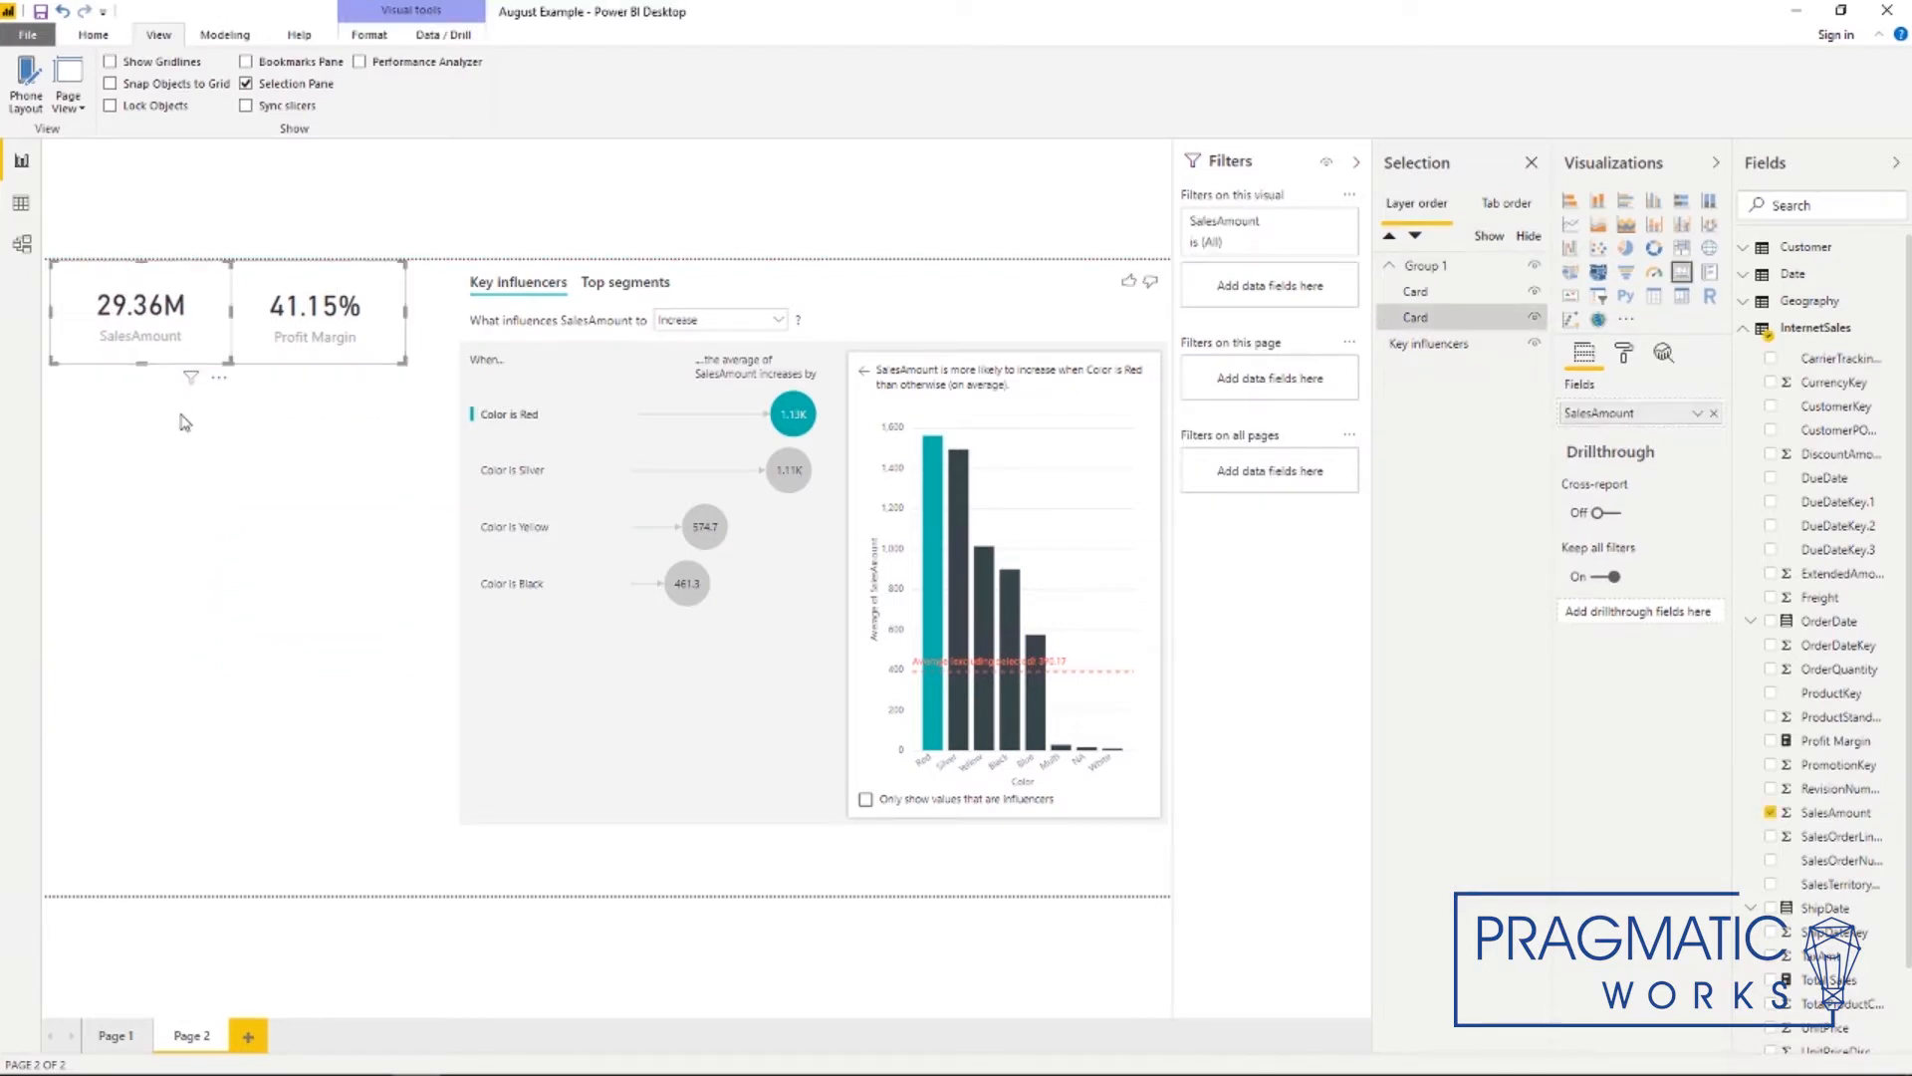
Turn on the background for Group 1 and set its color to the red theme color
click(185, 423)
click(251, 354)
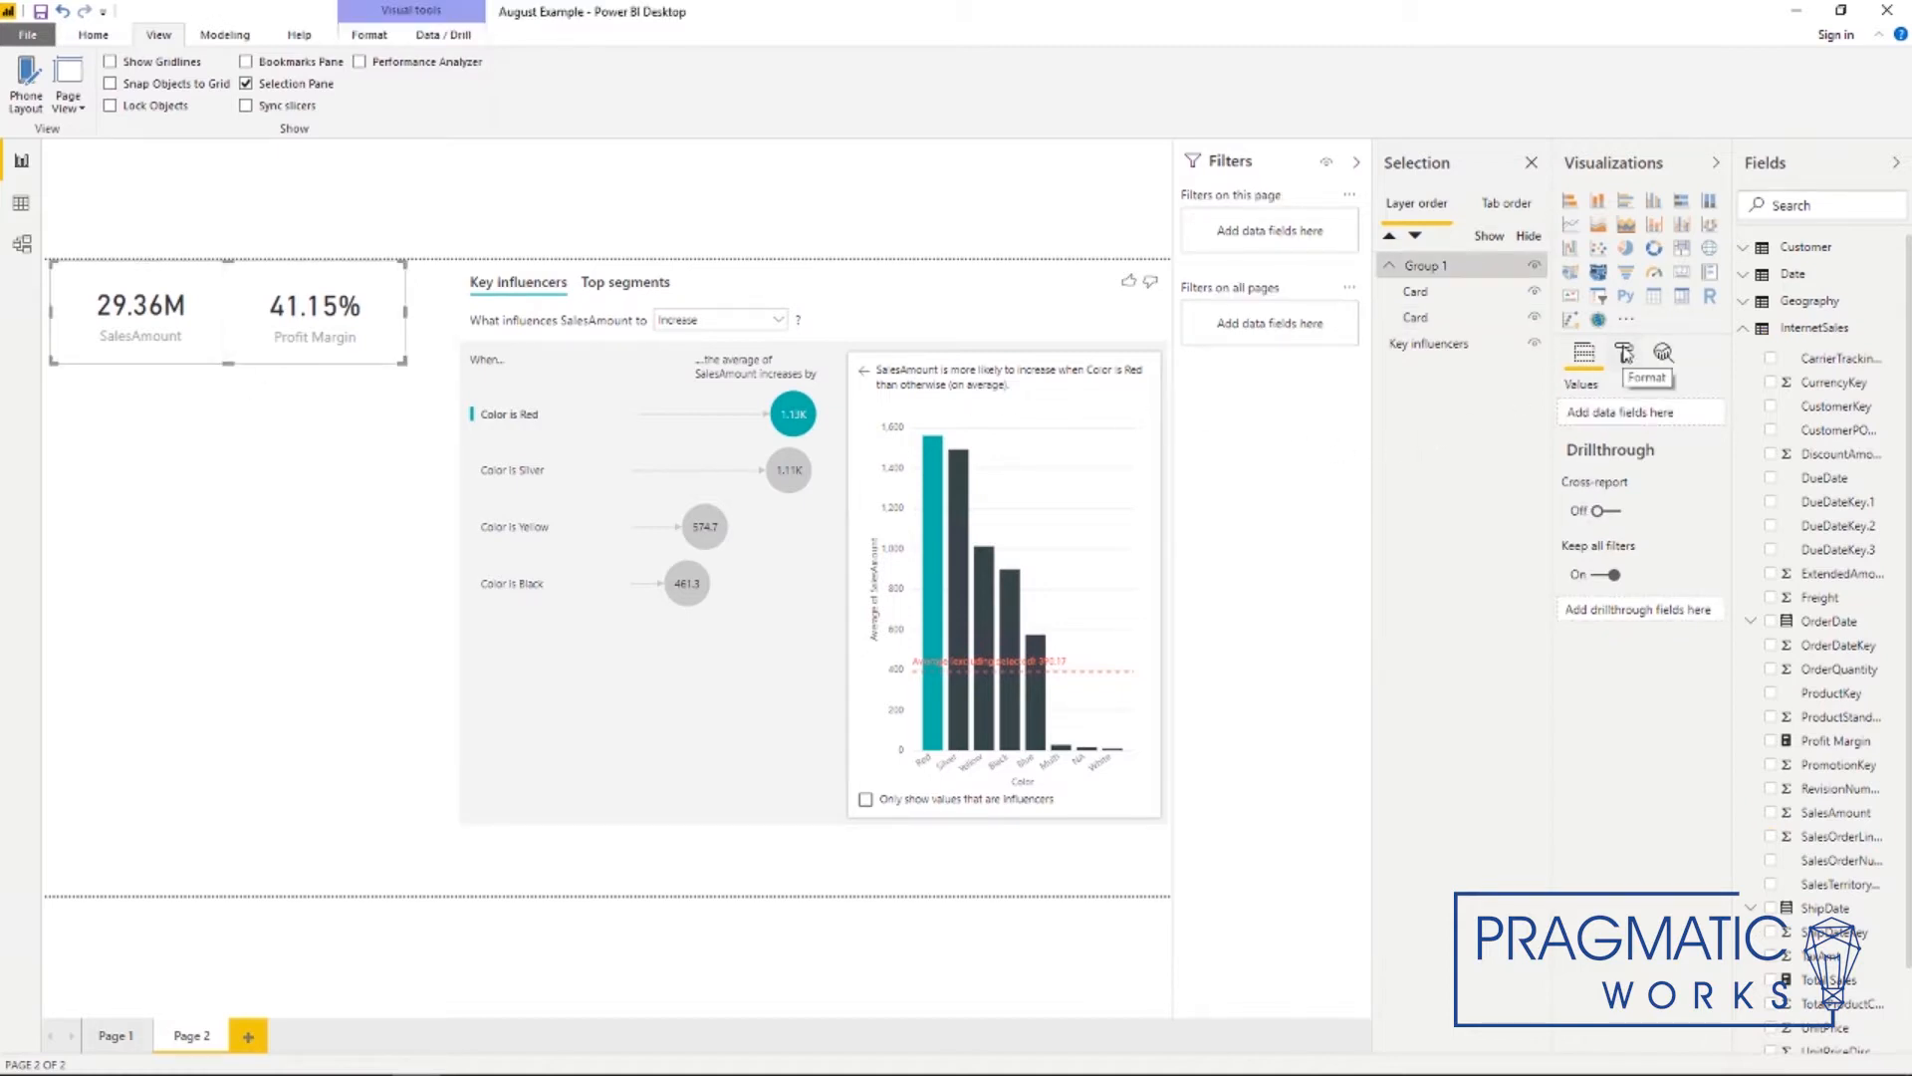
click(1625, 356)
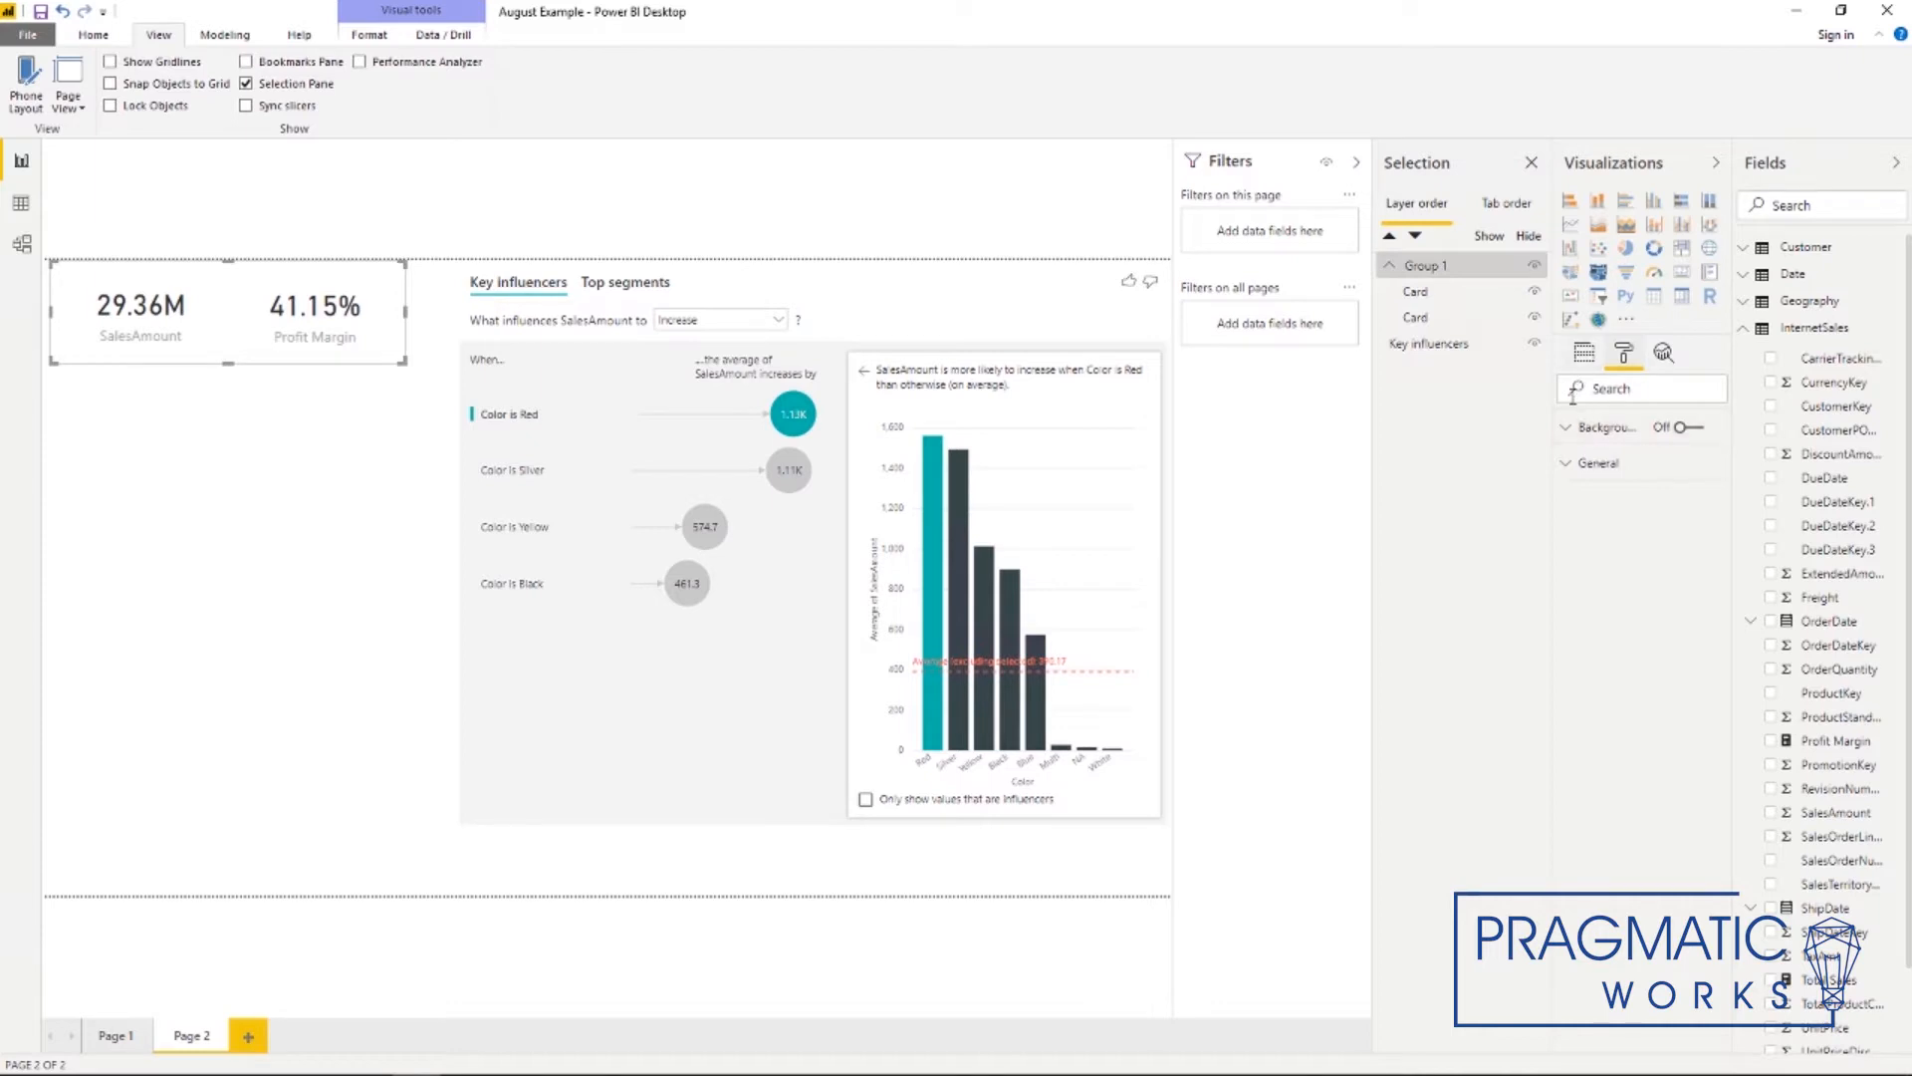
click(1571, 432)
click(1688, 431)
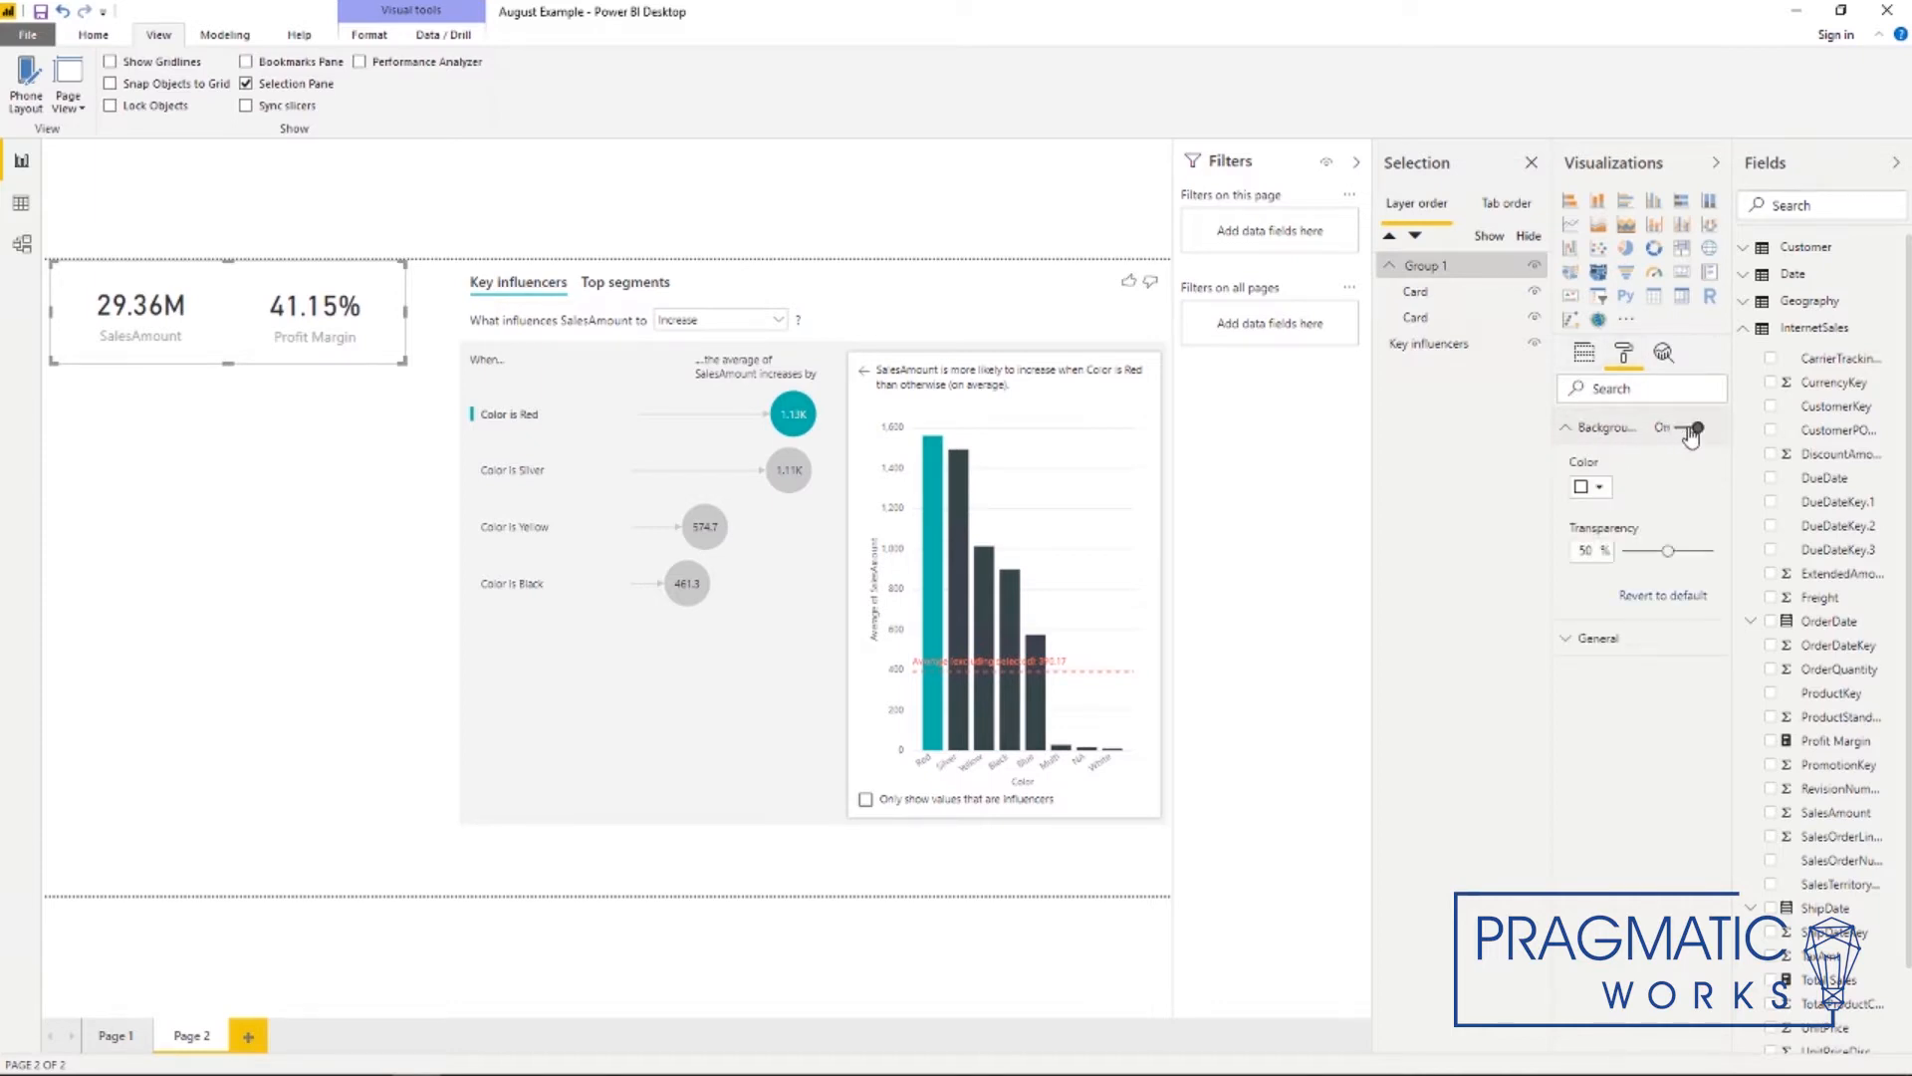
click(1598, 487)
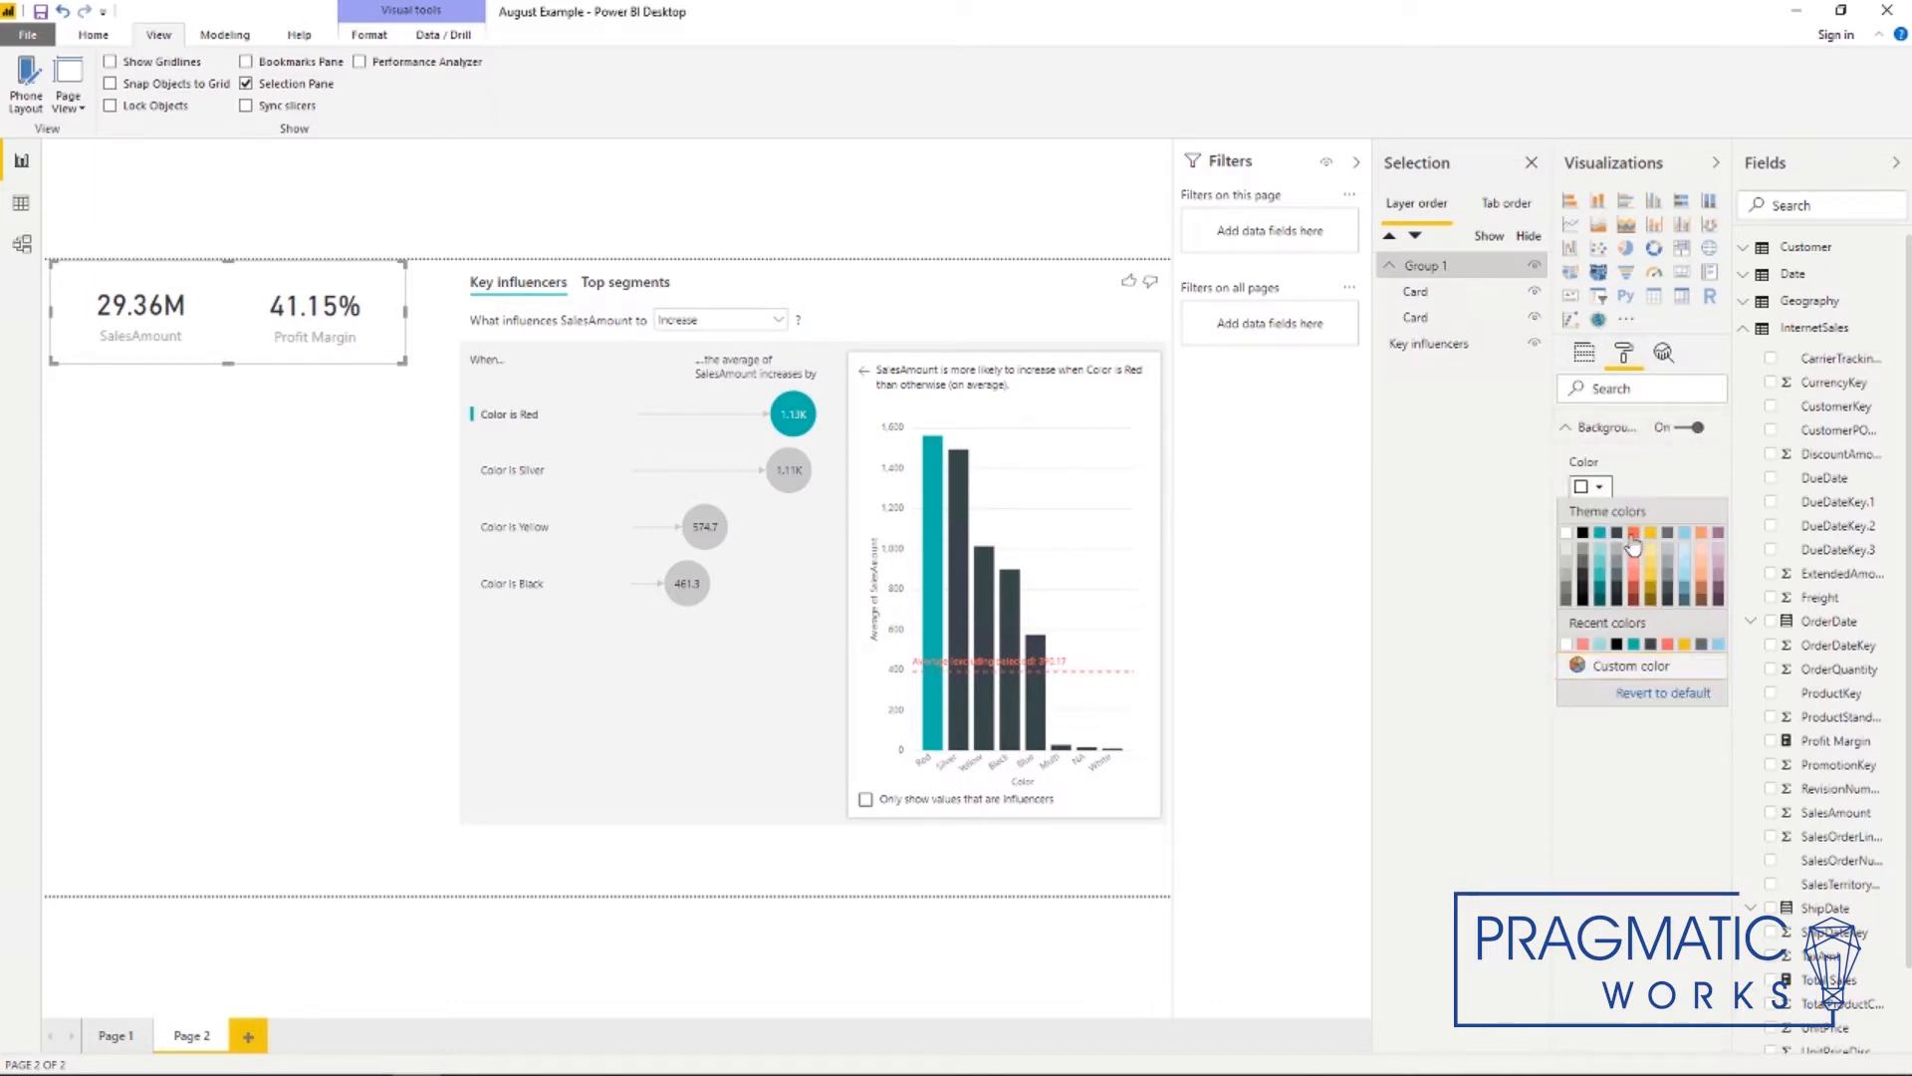
click(1633, 535)
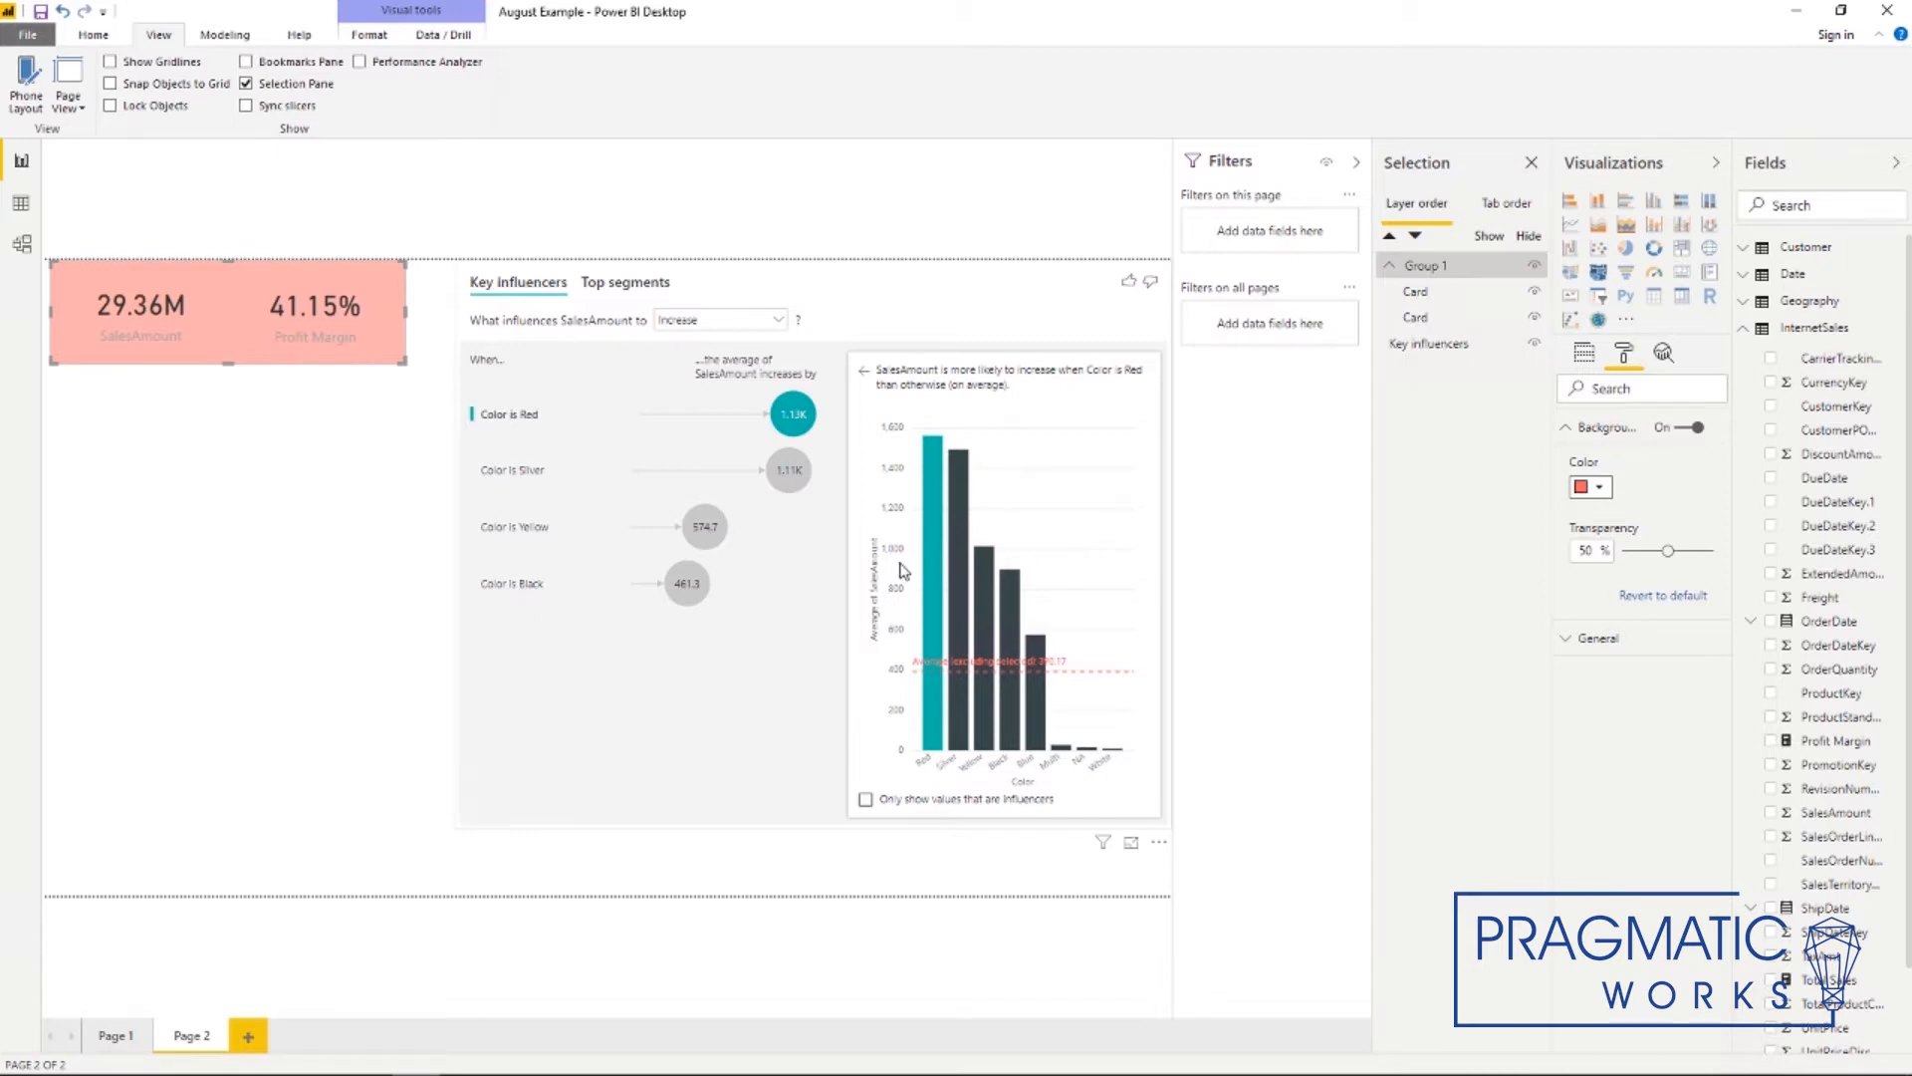
Group the Key influencers visual together with Group 1
click(887, 312)
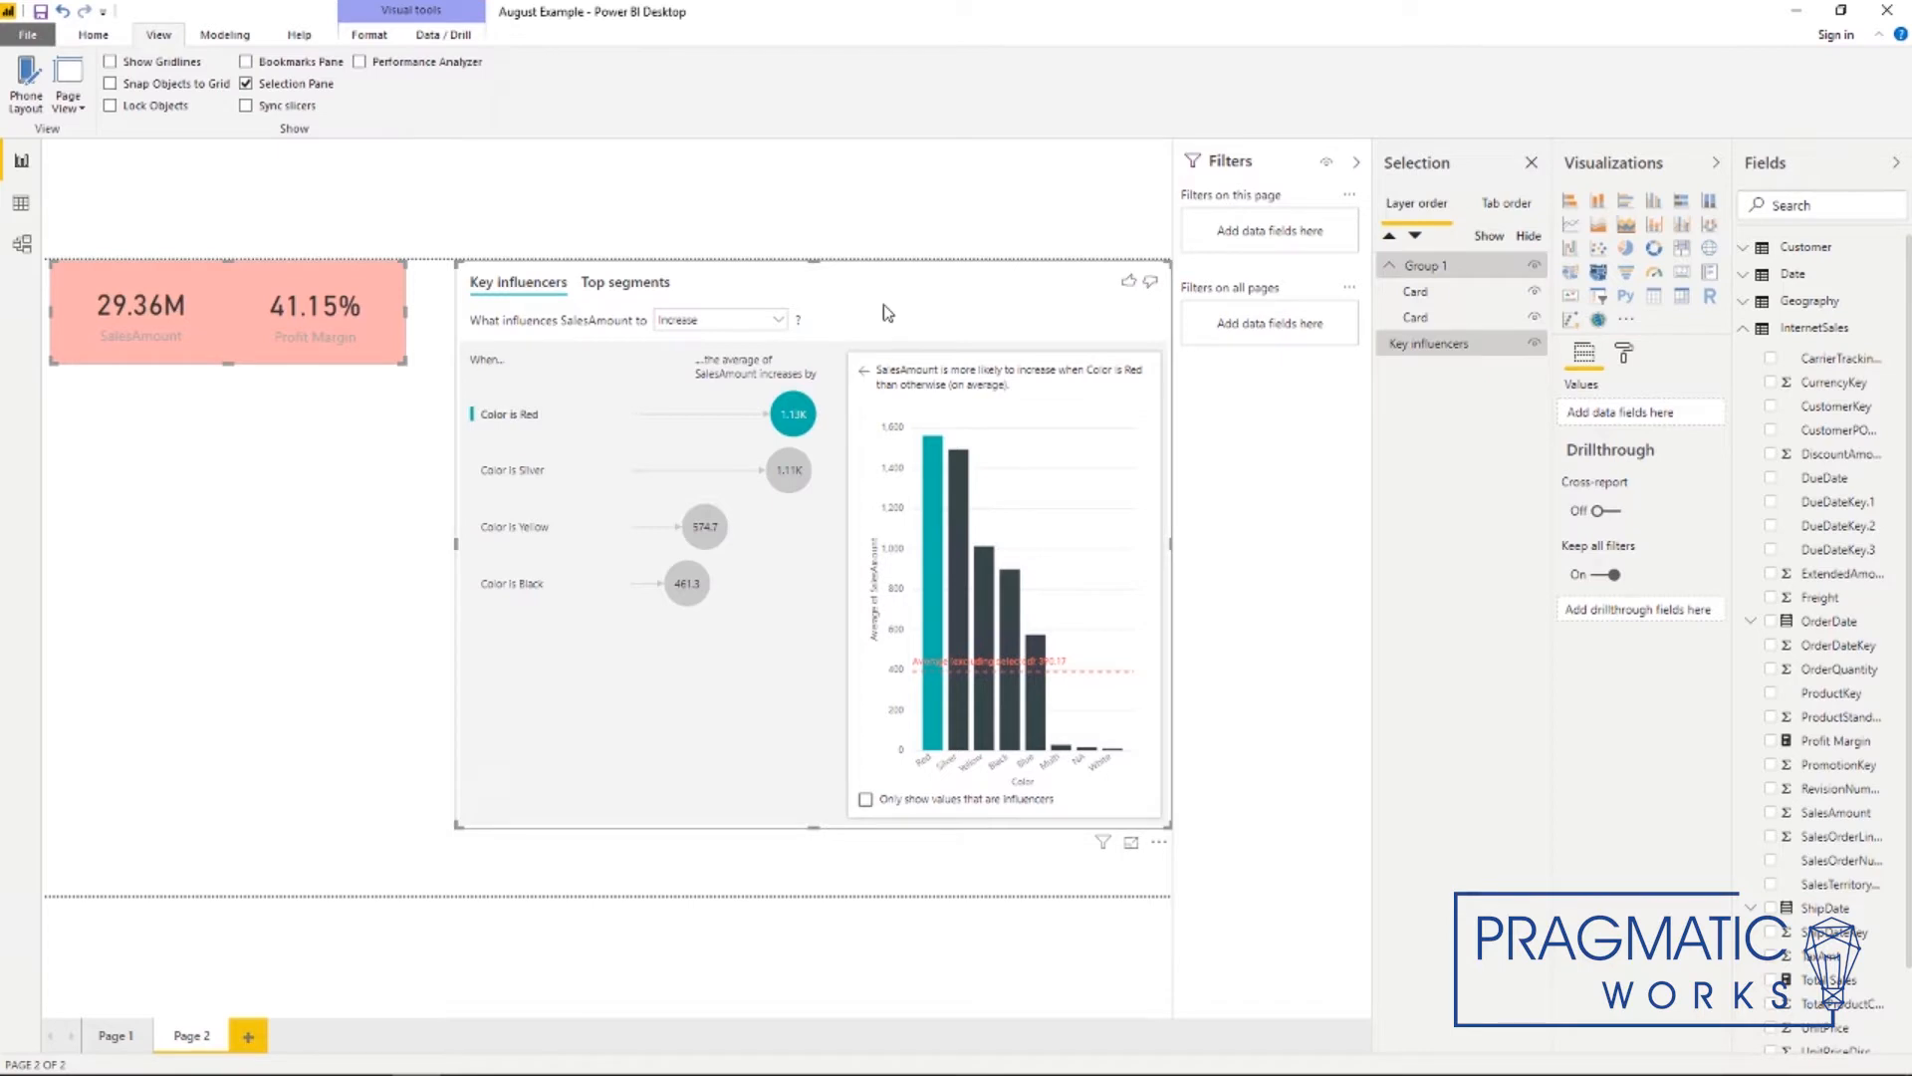
right_click(888, 312)
mouse_move(912, 317)
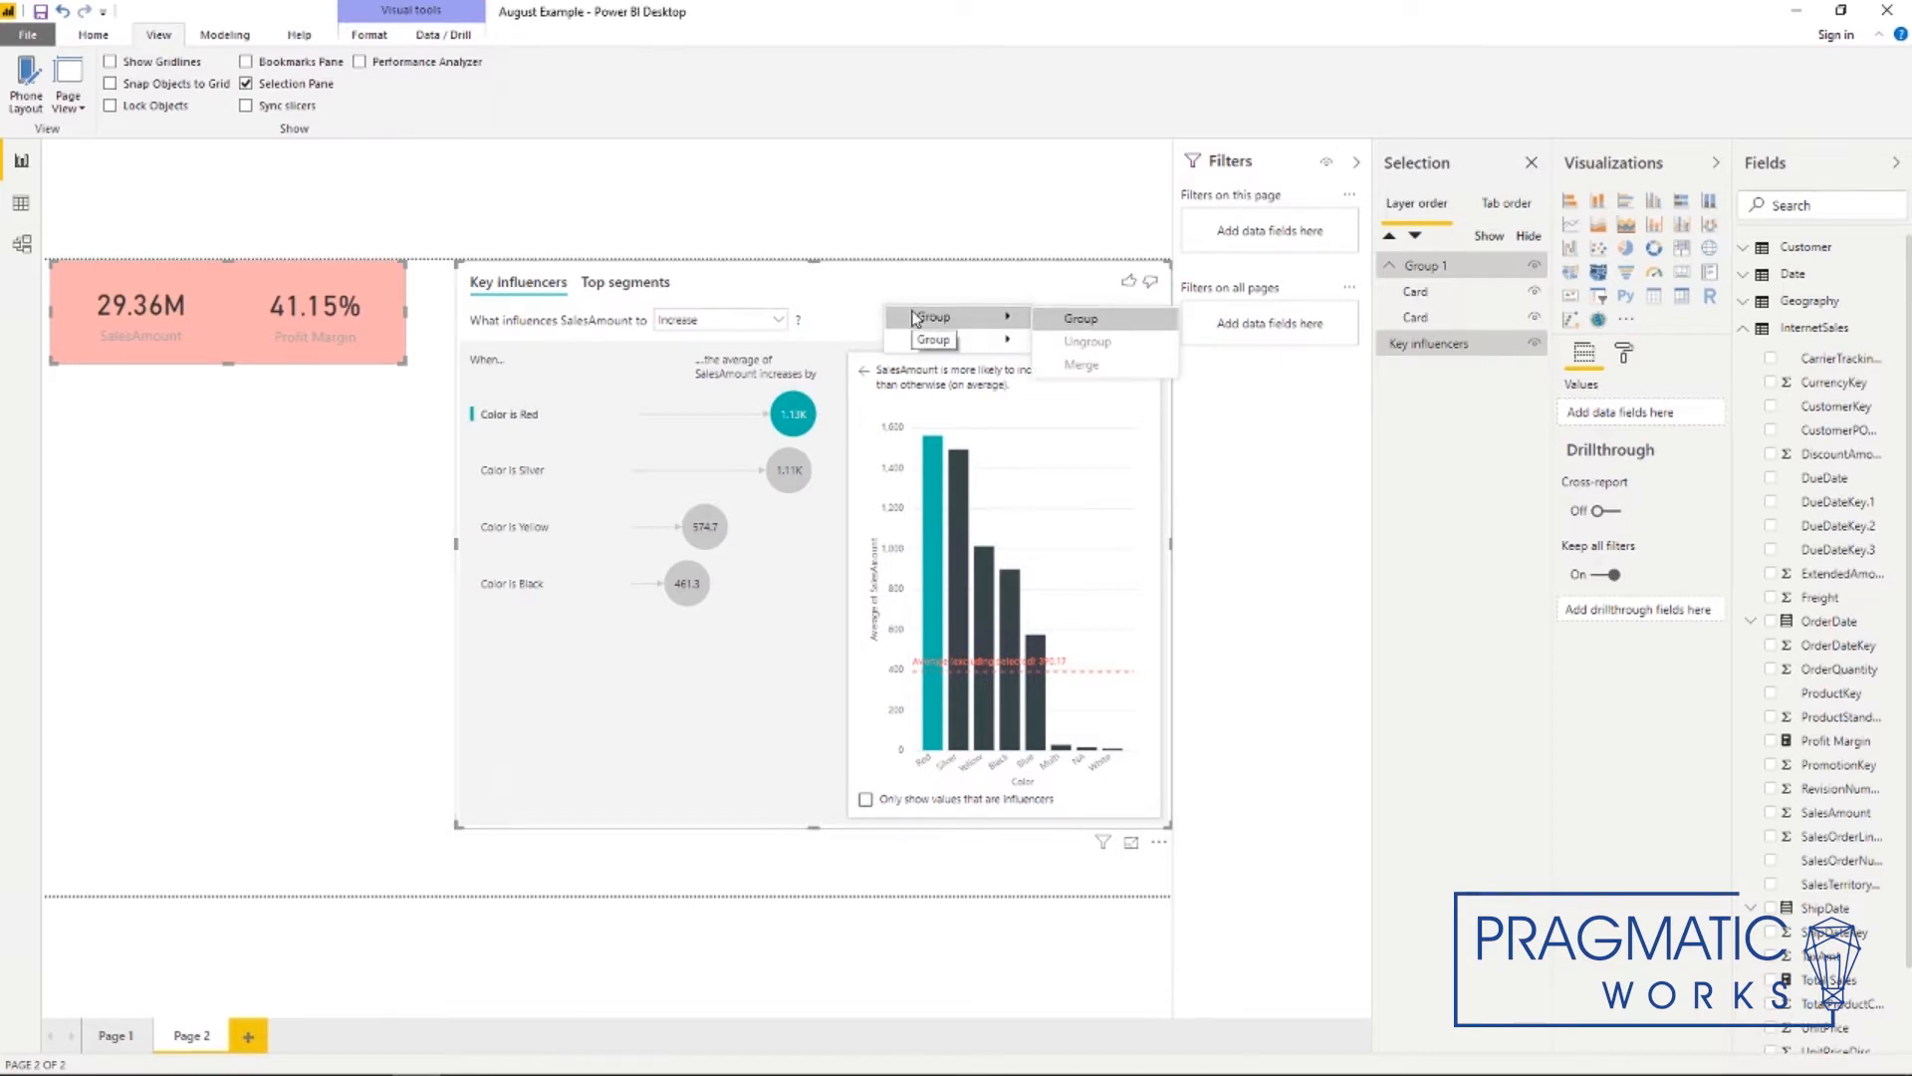
click(1078, 324)
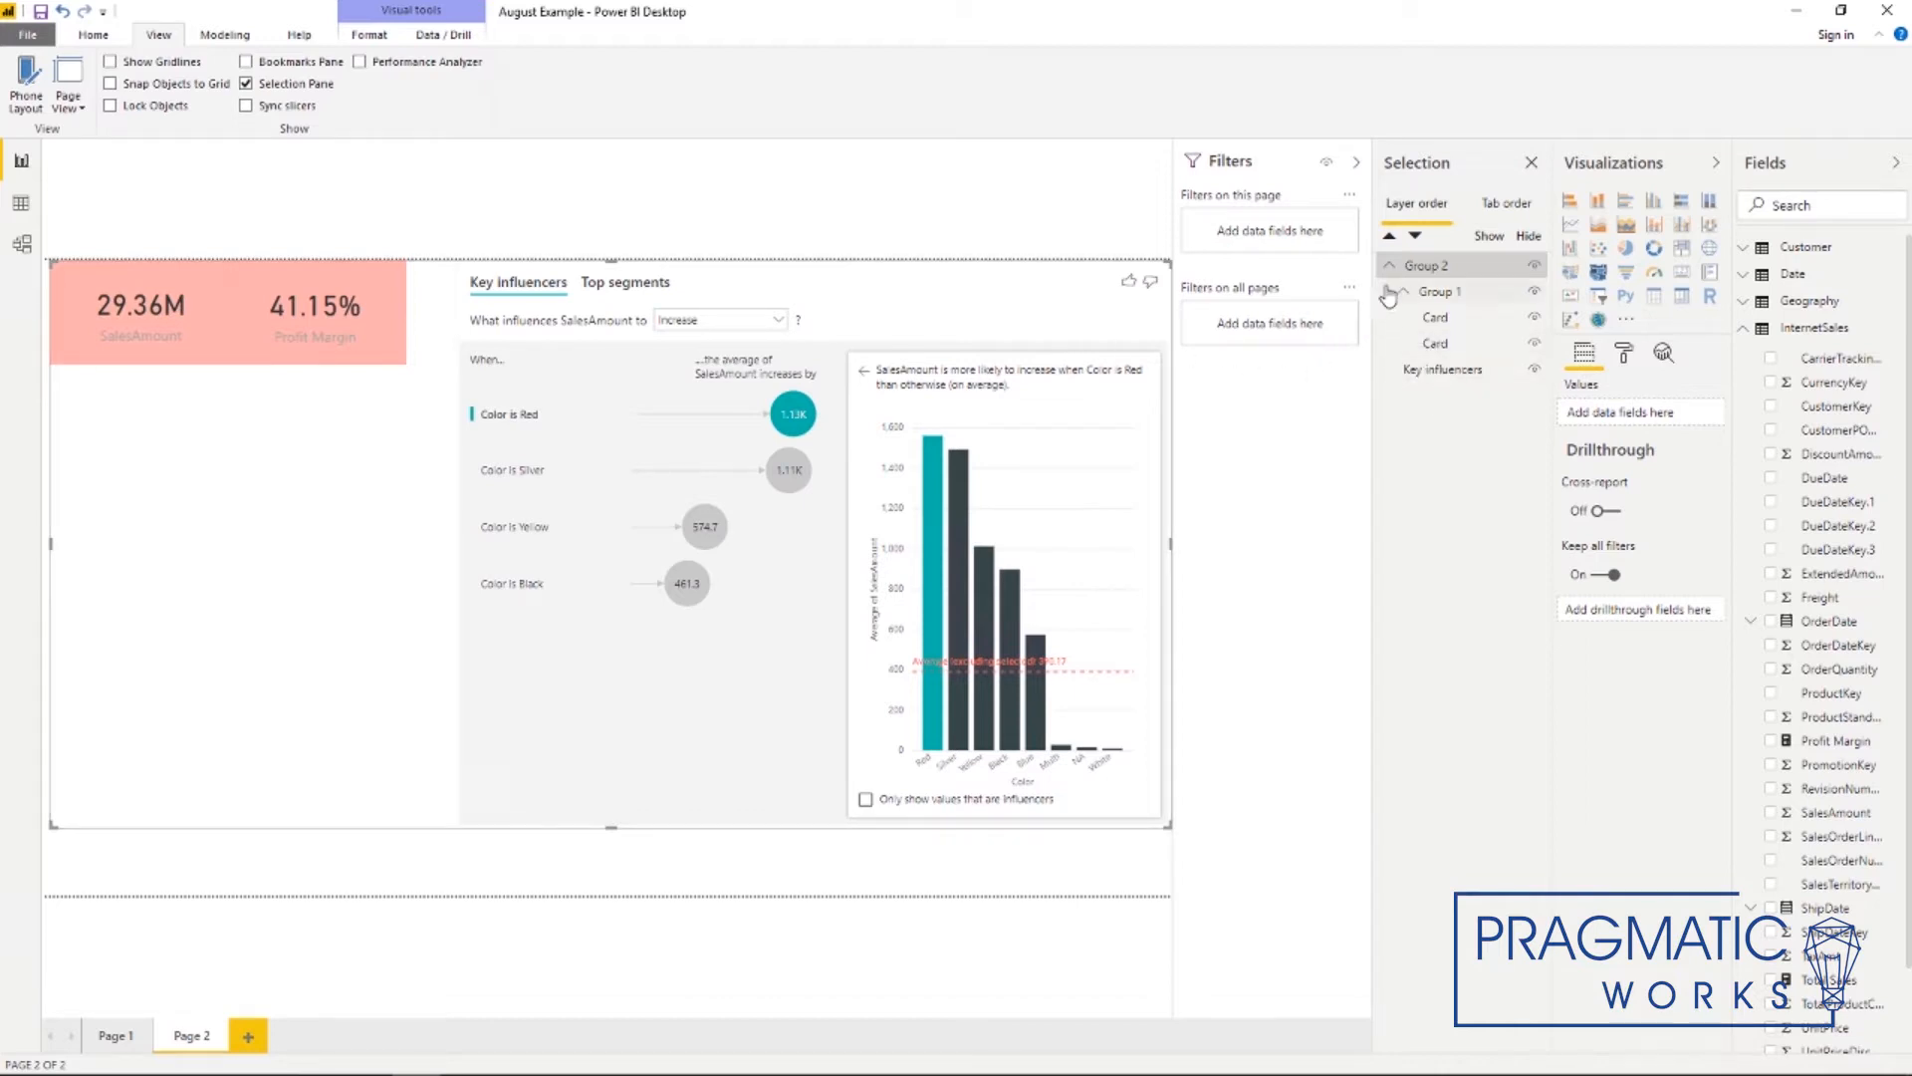
Ungroup the outer group holding Group 1 and the Key influencers visual
click(850, 308)
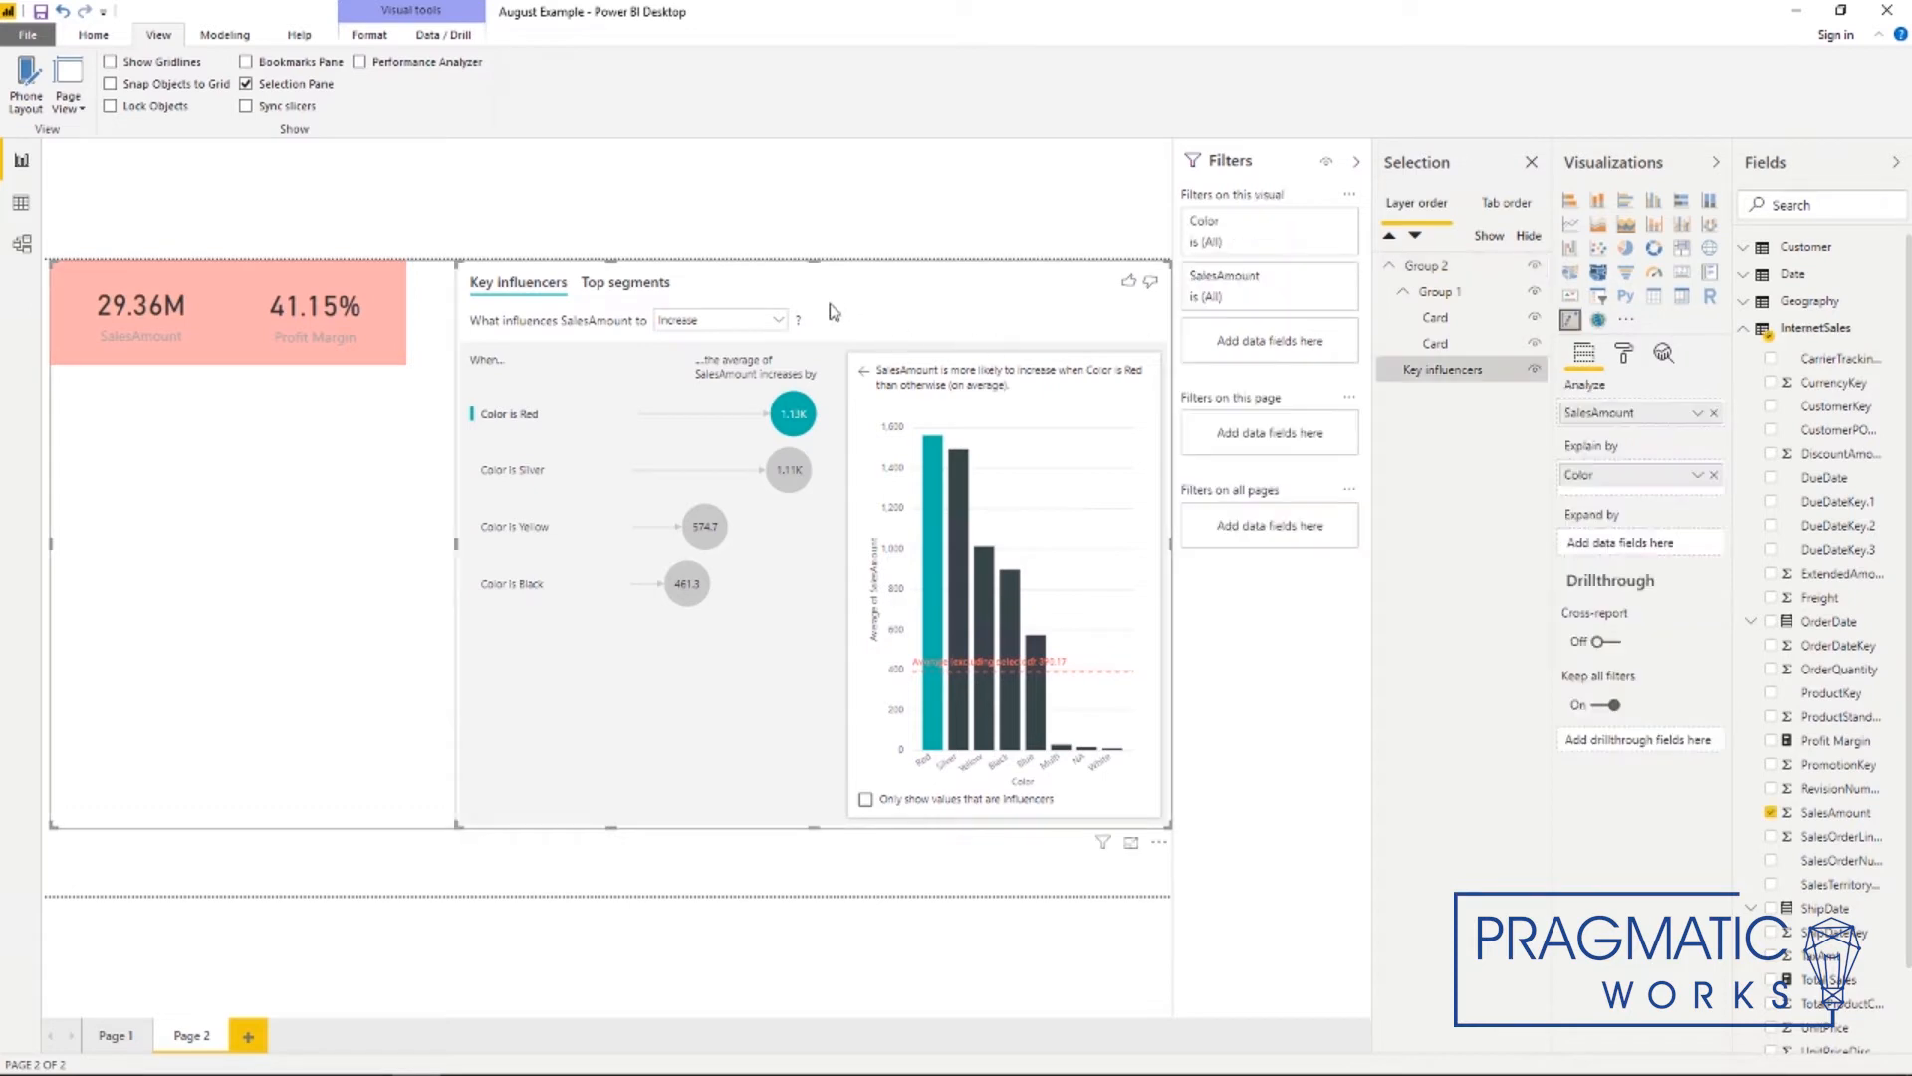
right_click(851, 311)
mouse_move(901, 315)
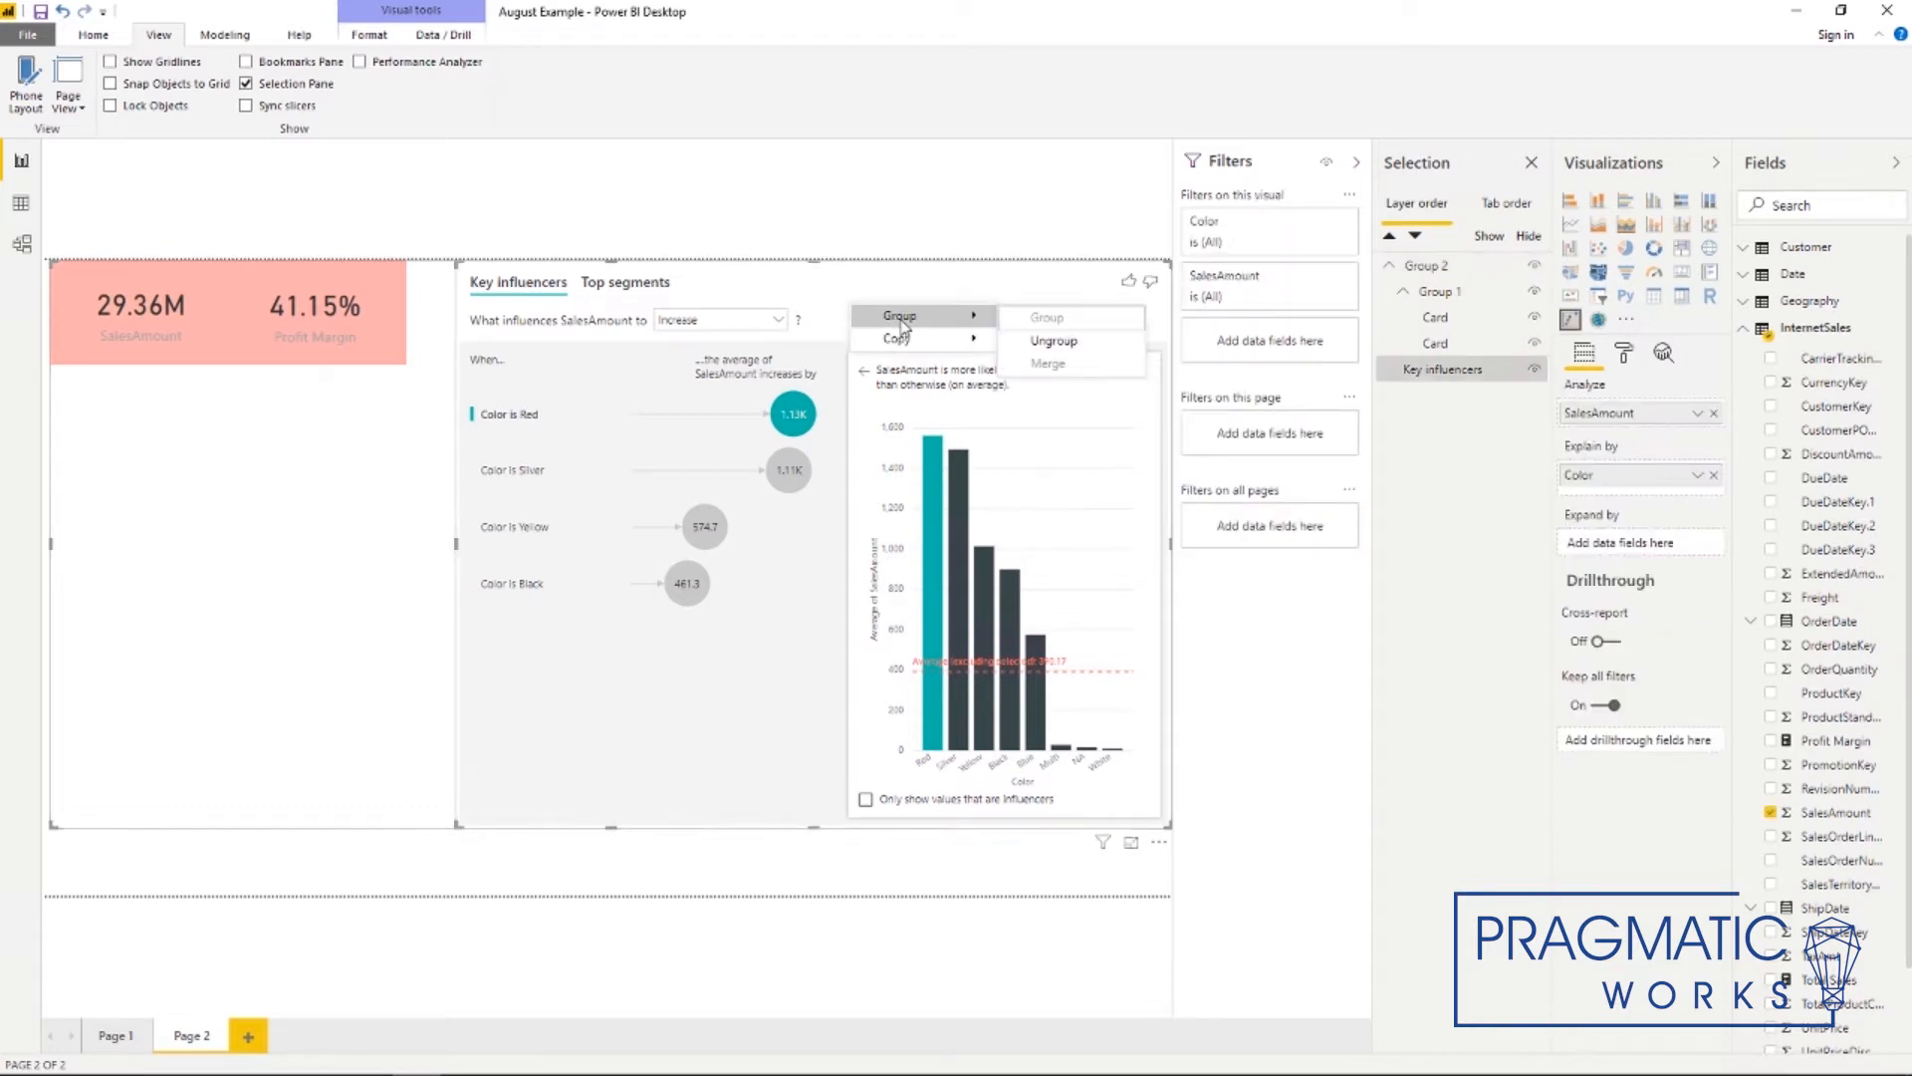
click(1059, 339)
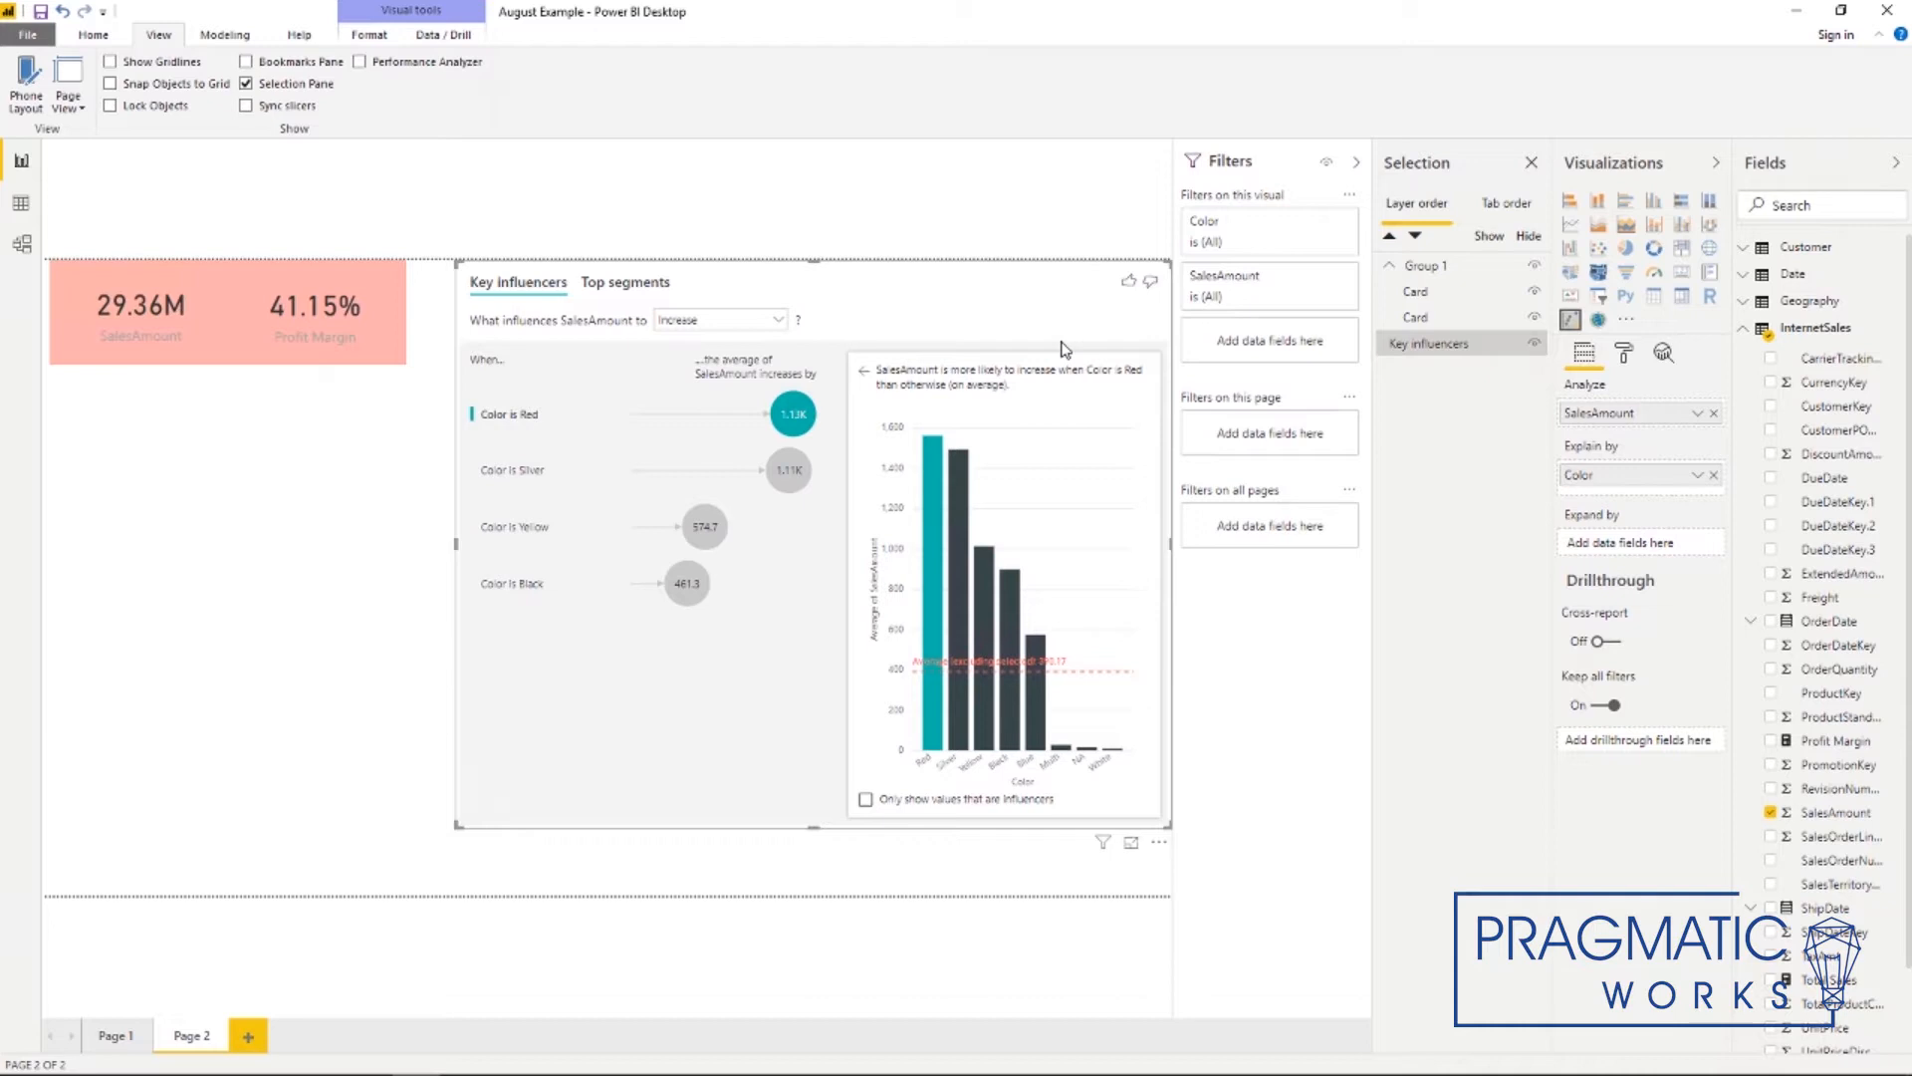
Move Key influencers into Group 1 between the two cards, and back out above Group 1 in the layer order
mouse_move(1394, 344)
mouse_down()
mouse_move(1399, 277)
mouse_move(1403, 349)
mouse_move(1404, 329)
mouse_up()
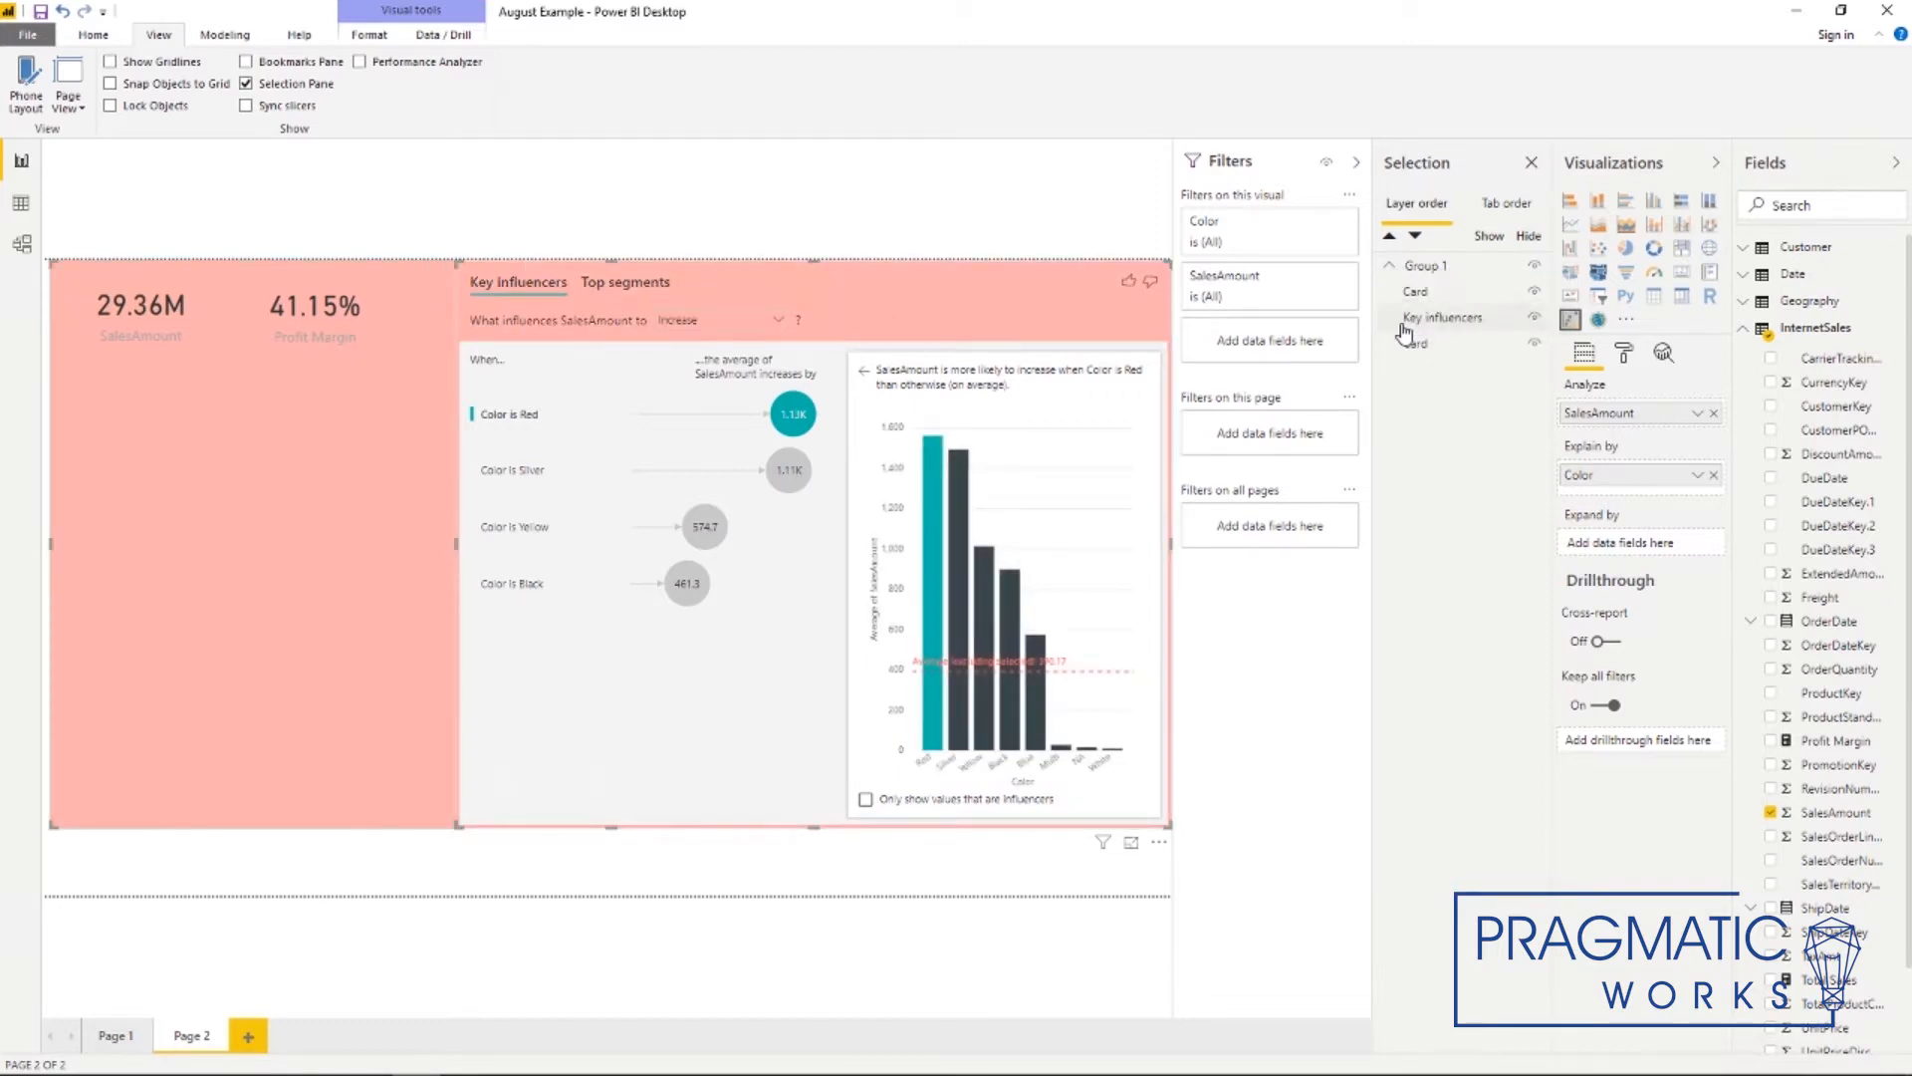
drag(1403, 327, 1420, 271)
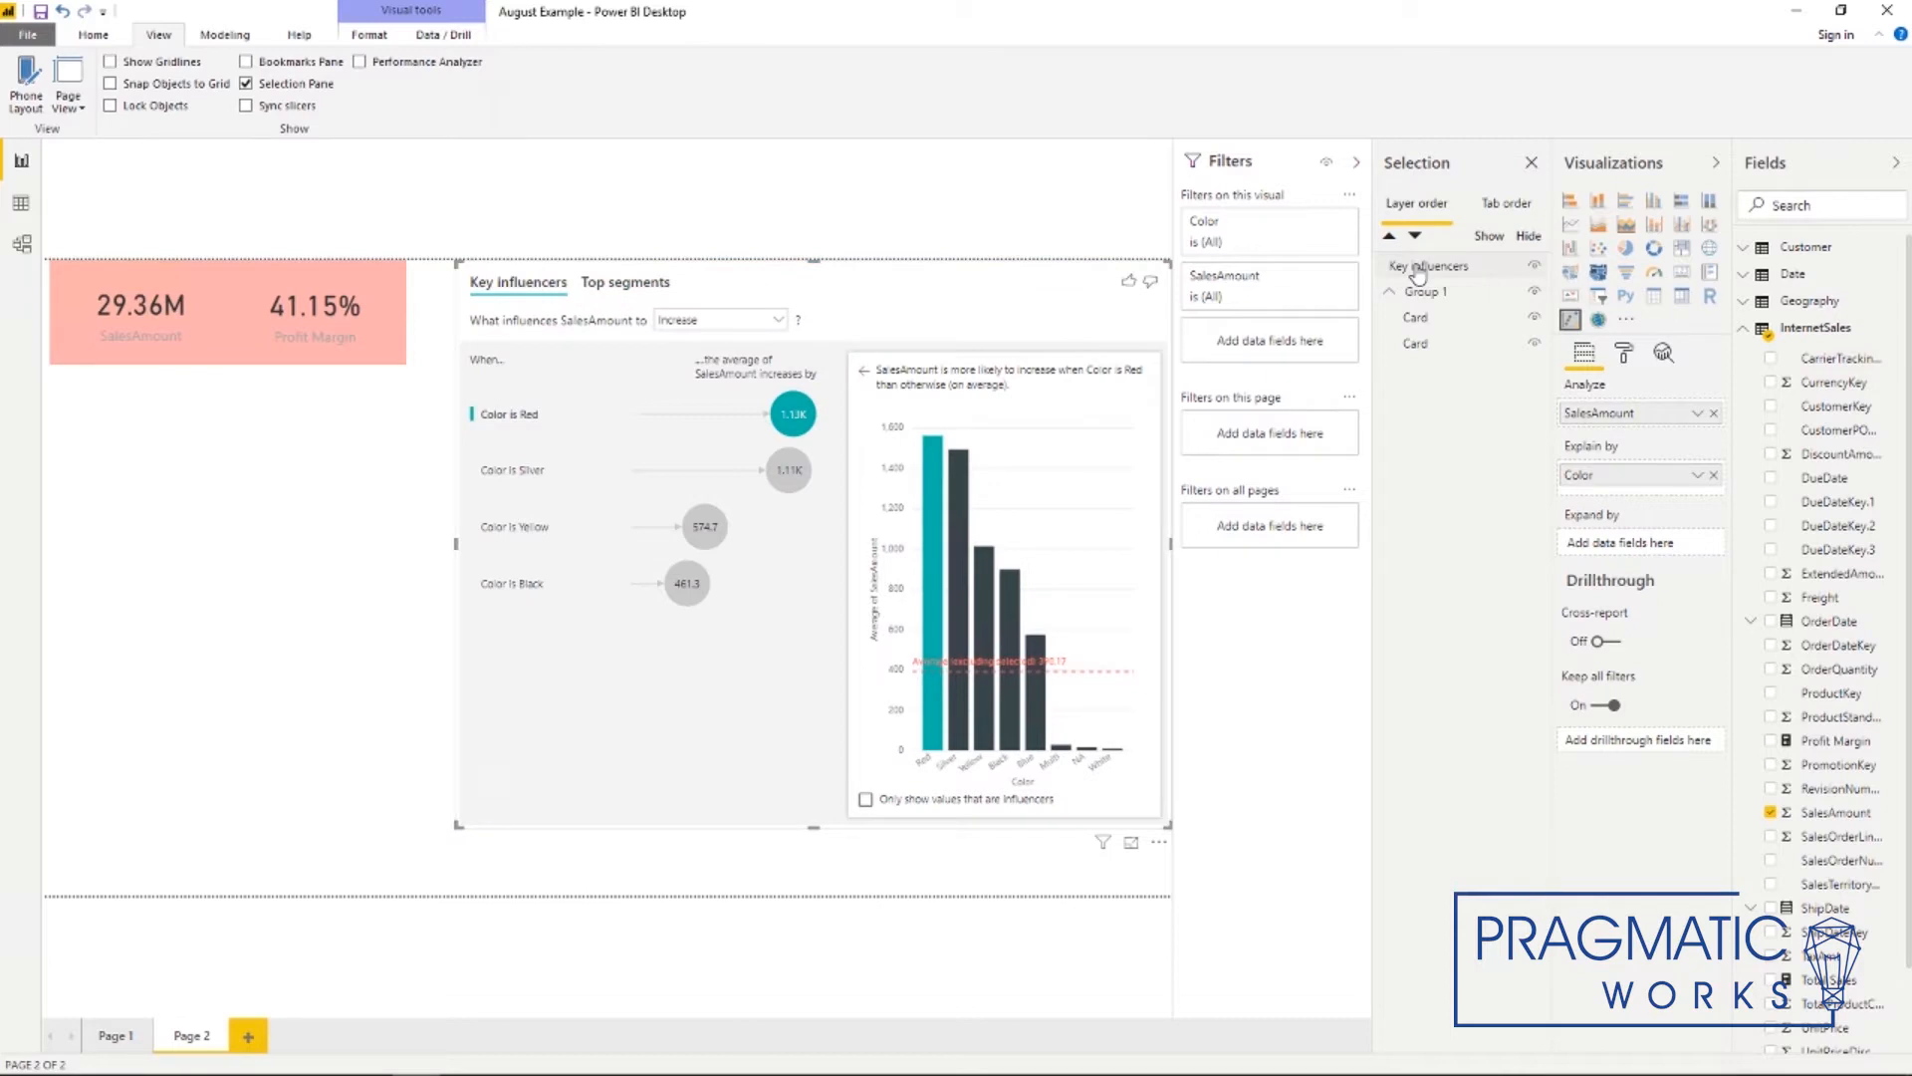